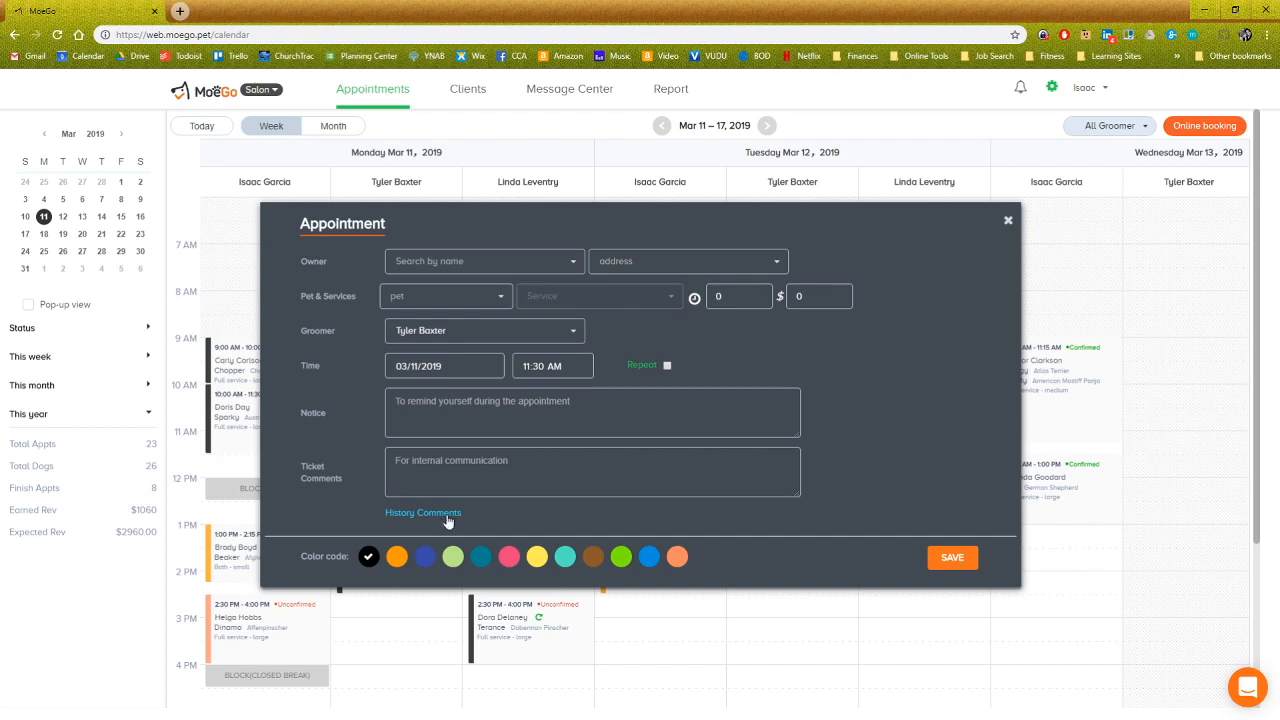
Assign the new appointment to the existing client found by searching "g", with Rex (German Shepherd) as the pet.
left_click(573, 263)
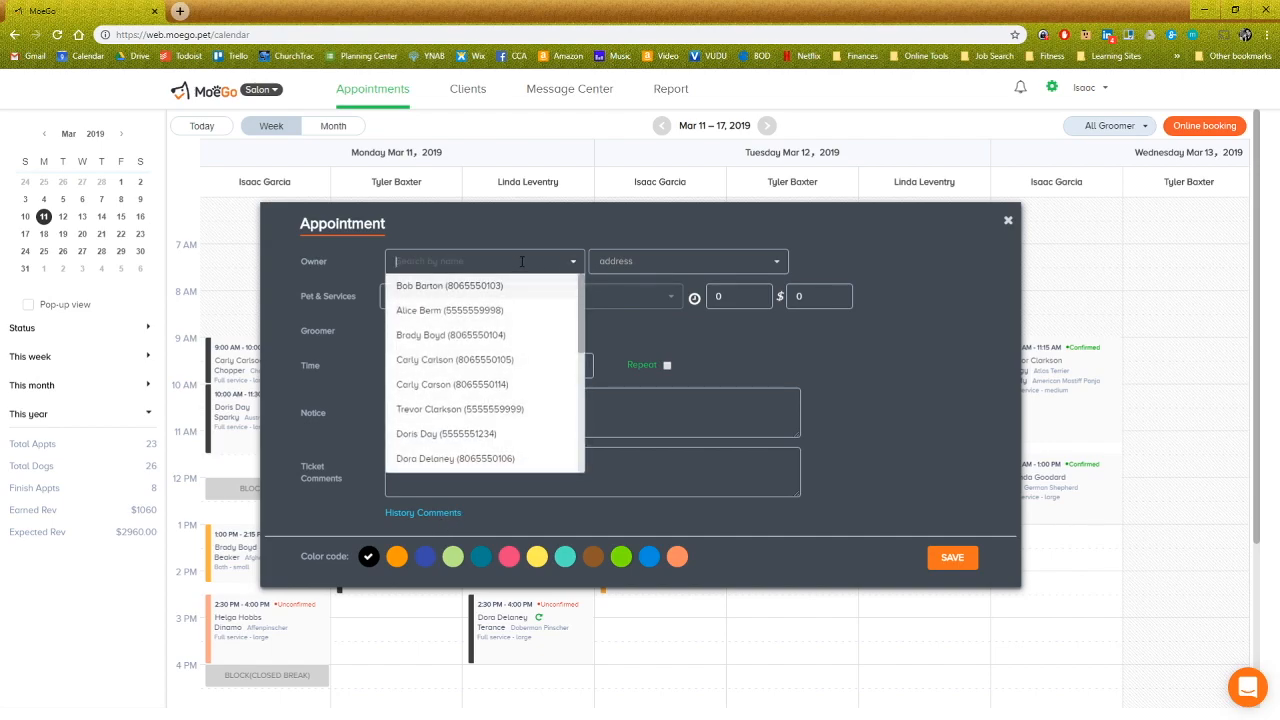
type("g")
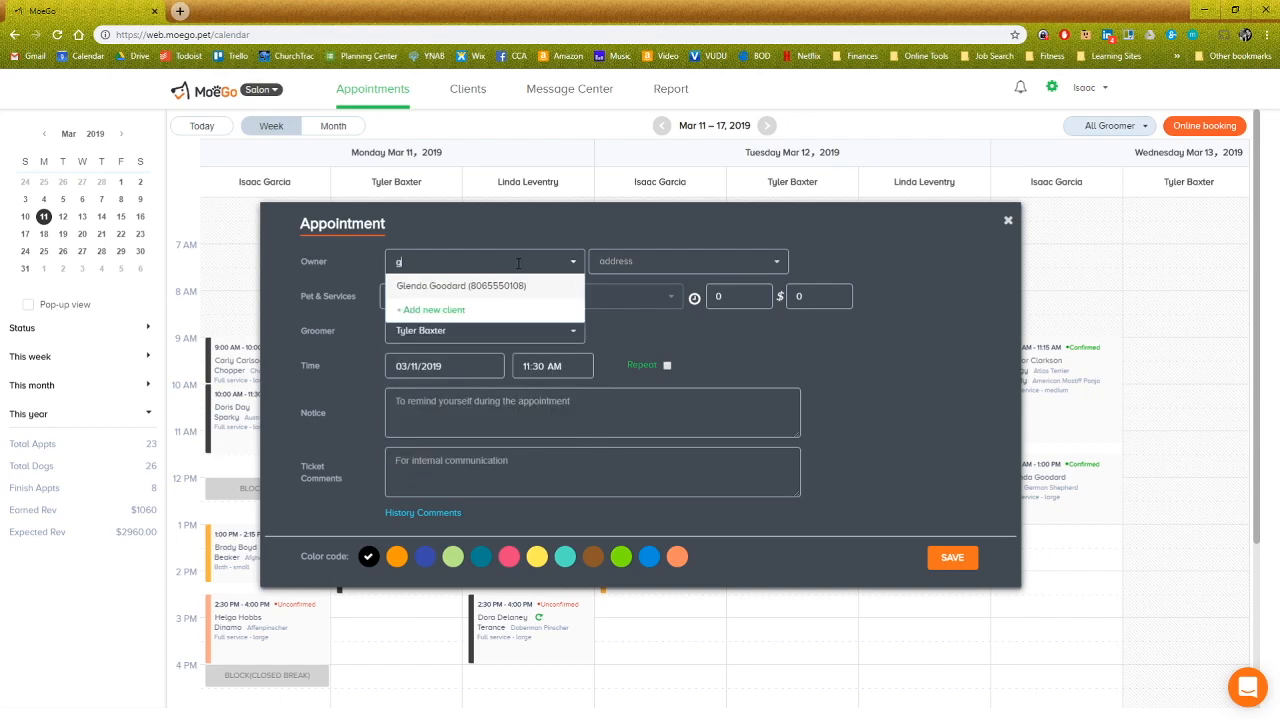
left_click(503, 287)
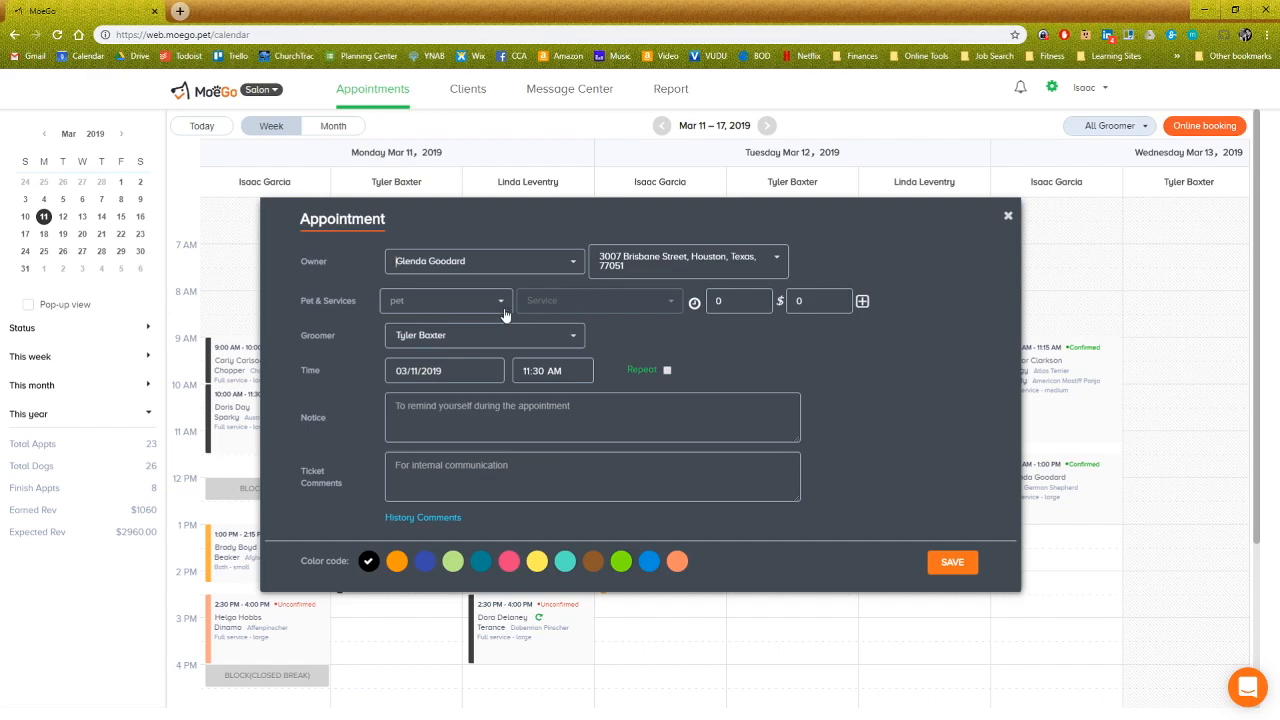
left_click(503, 308)
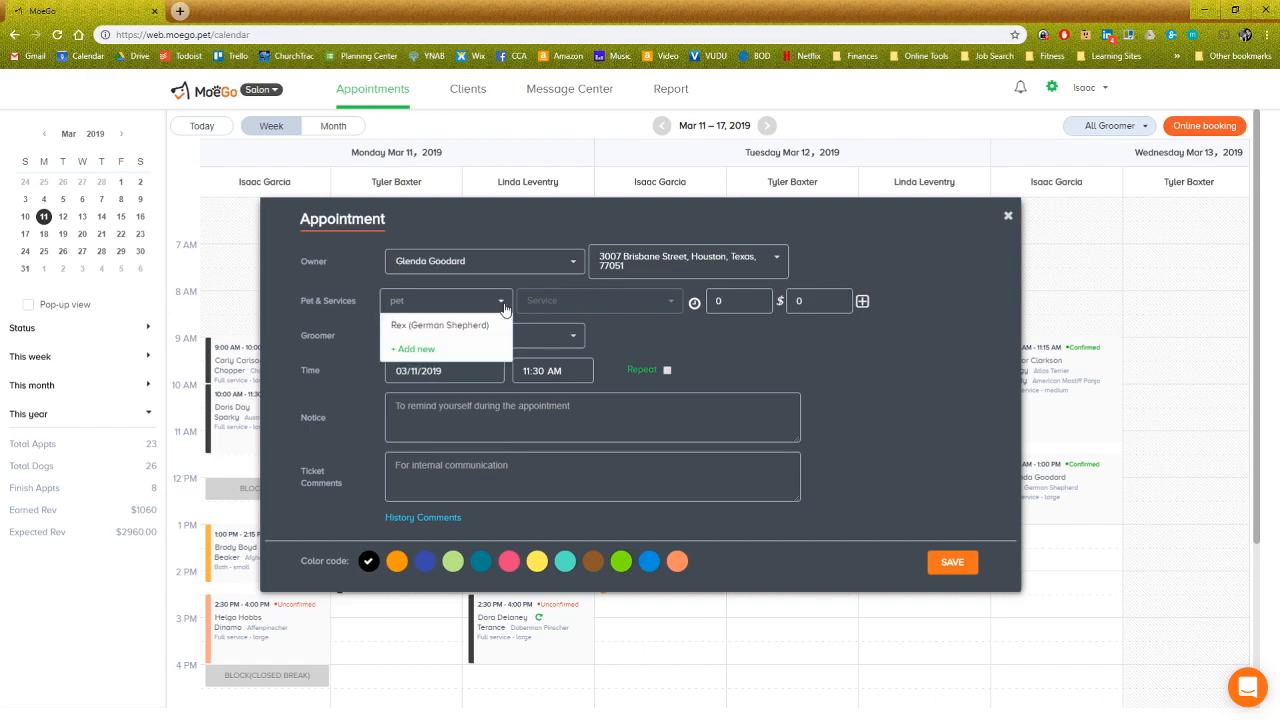
left_click(454, 333)
Choose the $140.00 Full service - large for Rex and keep the already assigned groomer.
left_click(672, 301)
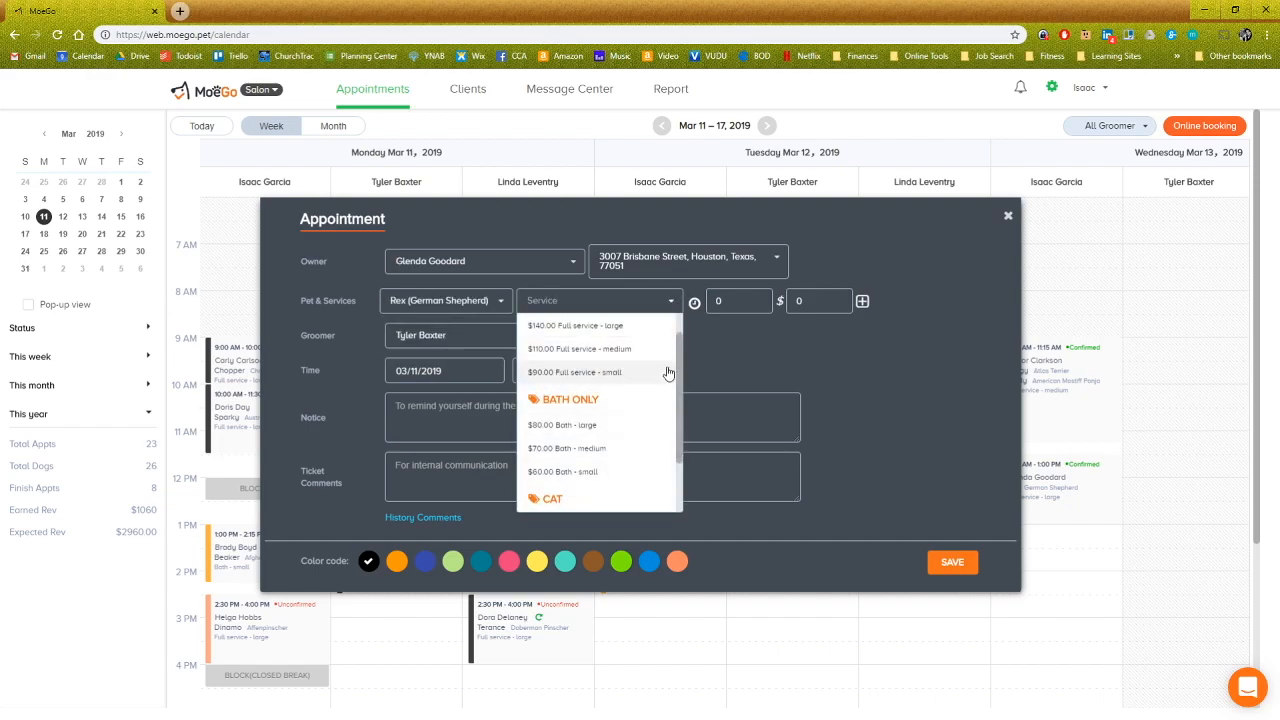
scroll(645, 360, "up", 1)
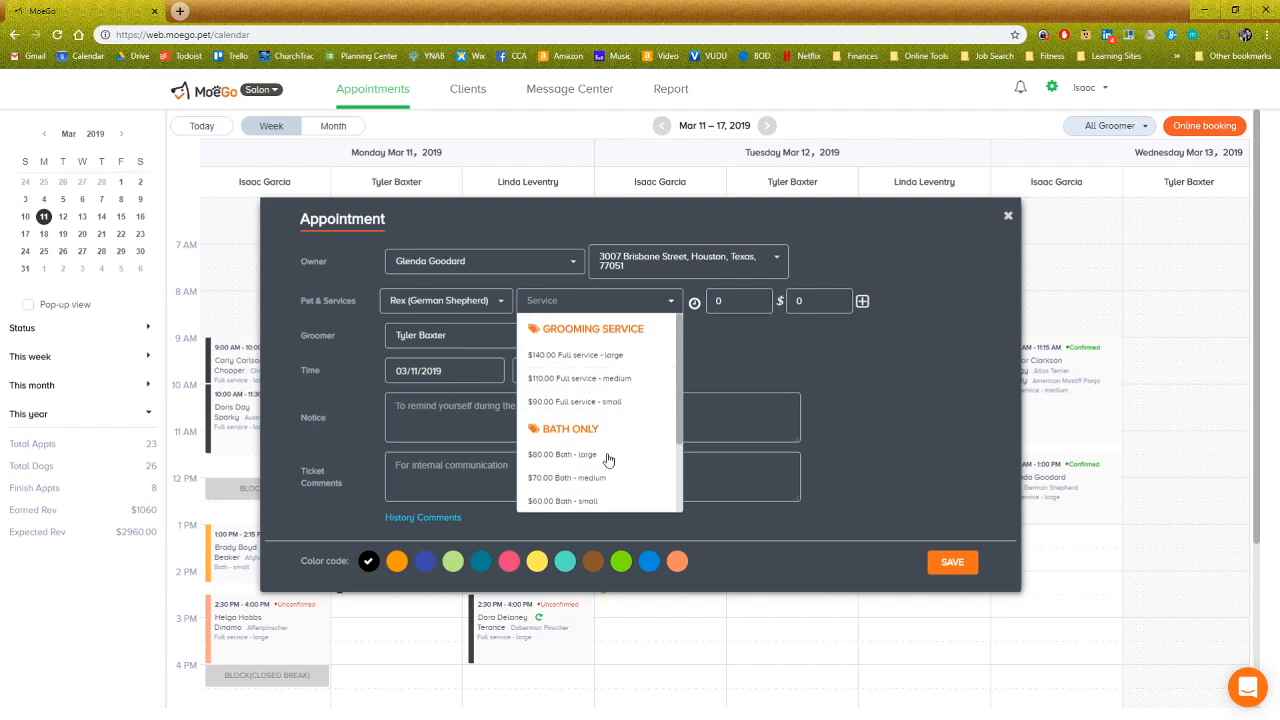
left_click(612, 362)
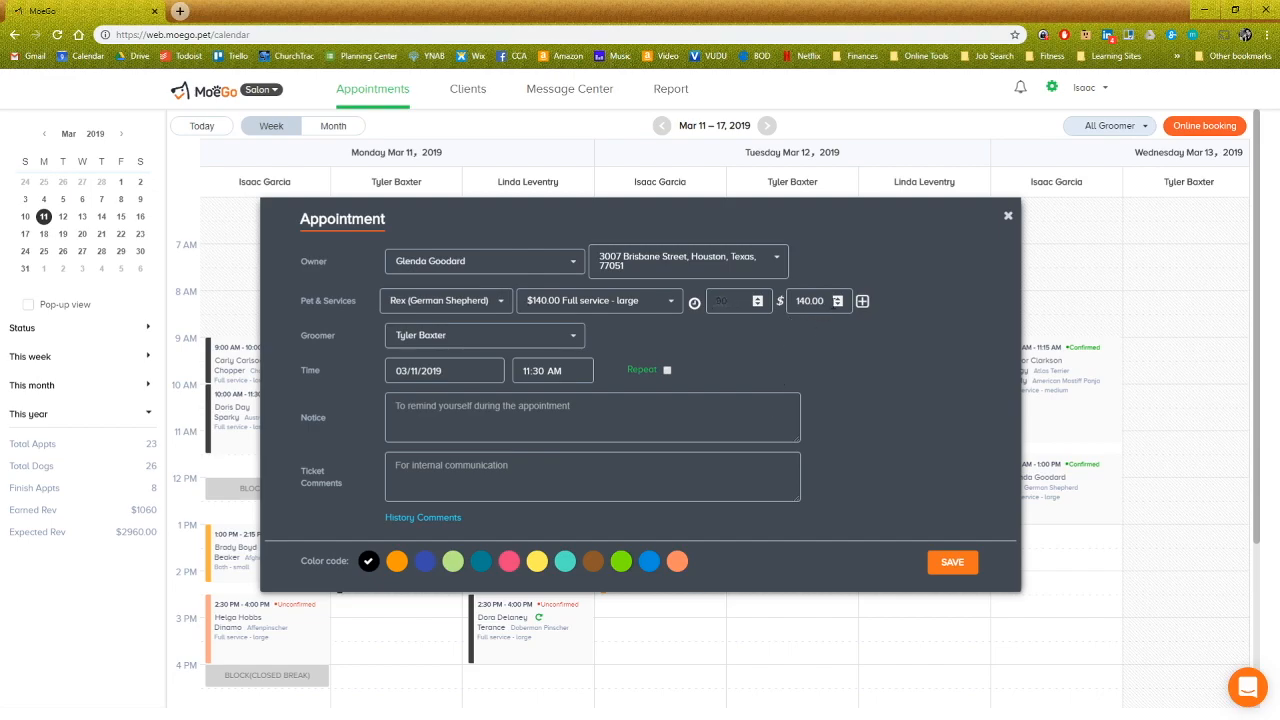
left_click(826, 301)
left_click(570, 338)
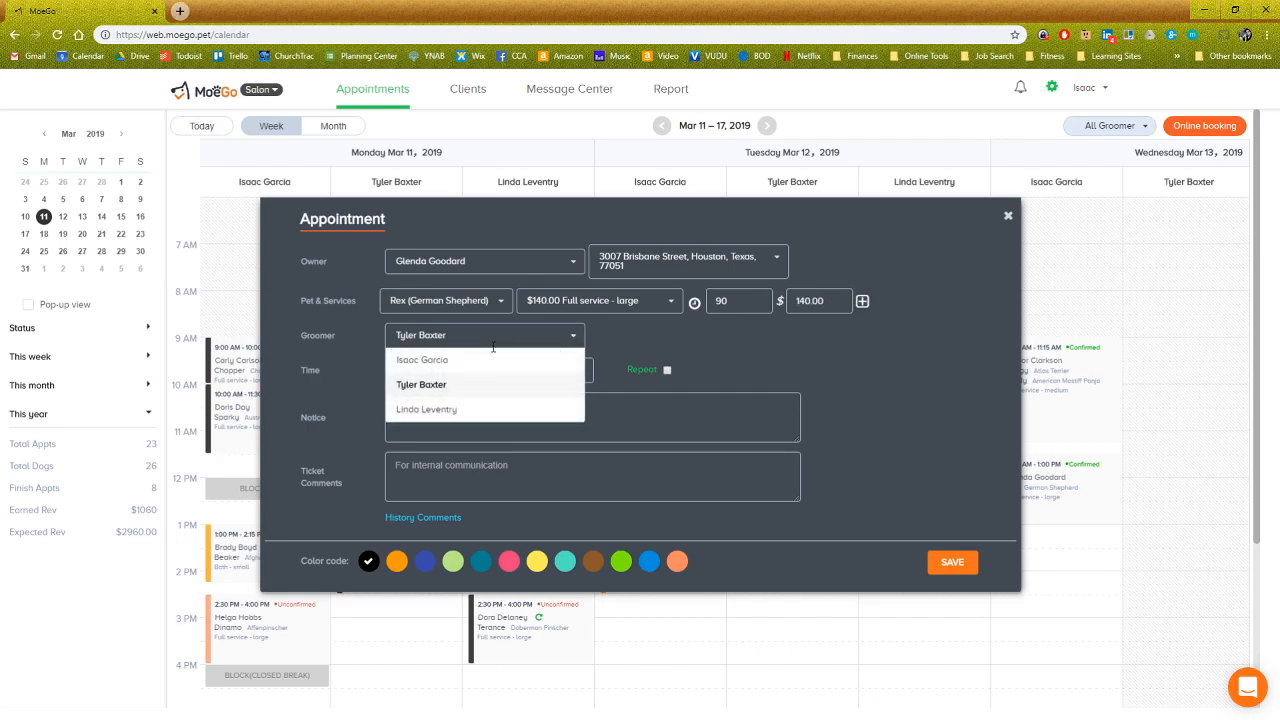
left_click(437, 388)
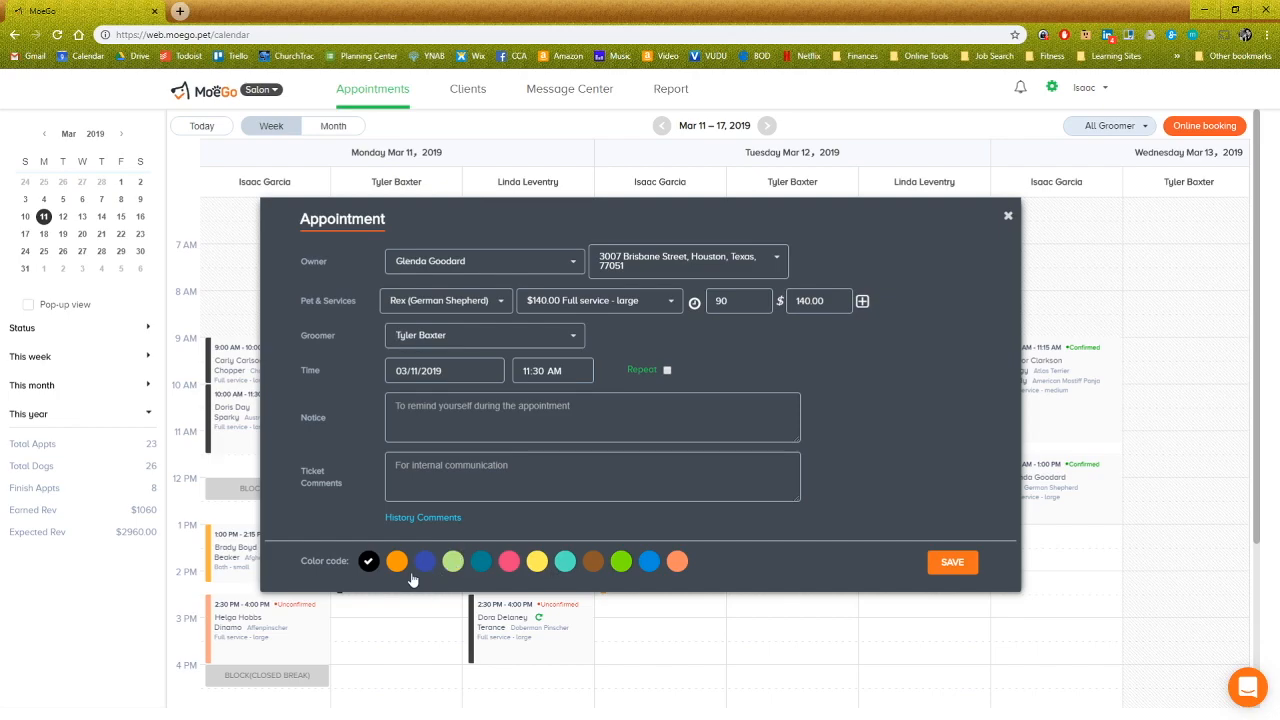
Give the appointment the turquoise color code and save it without sending an update message.
left_click(619, 563)
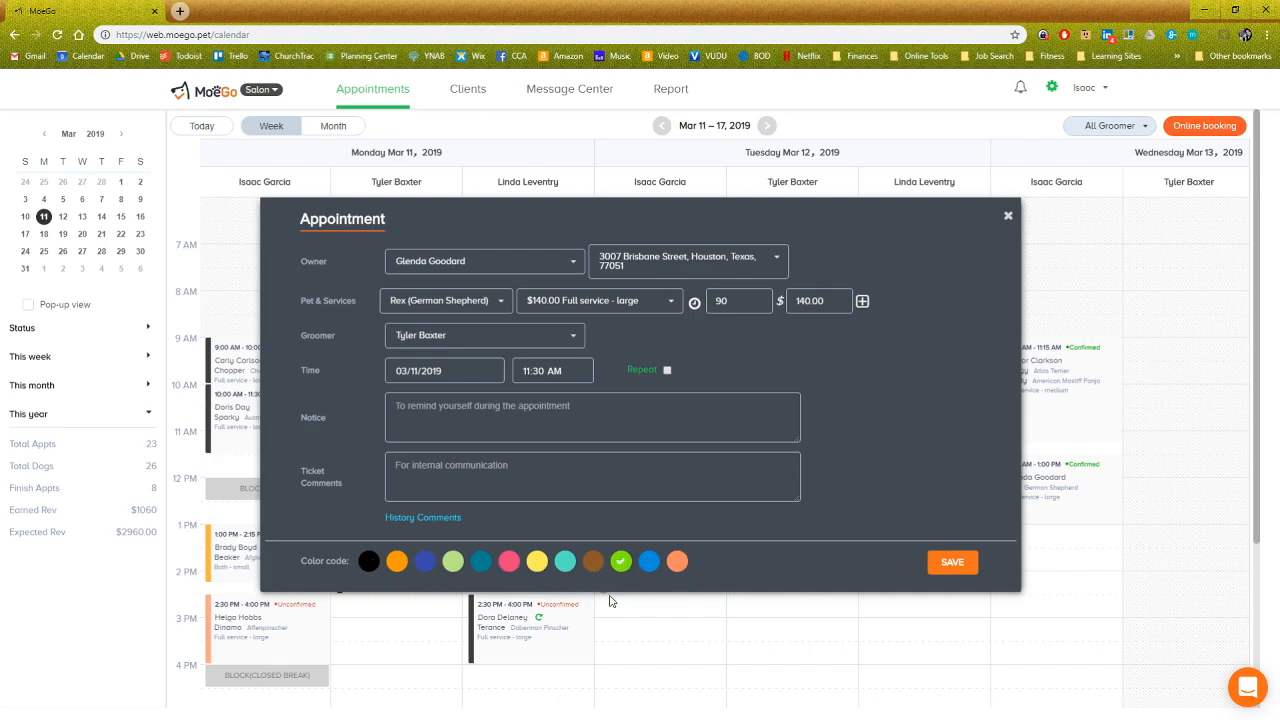
left_click(955, 562)
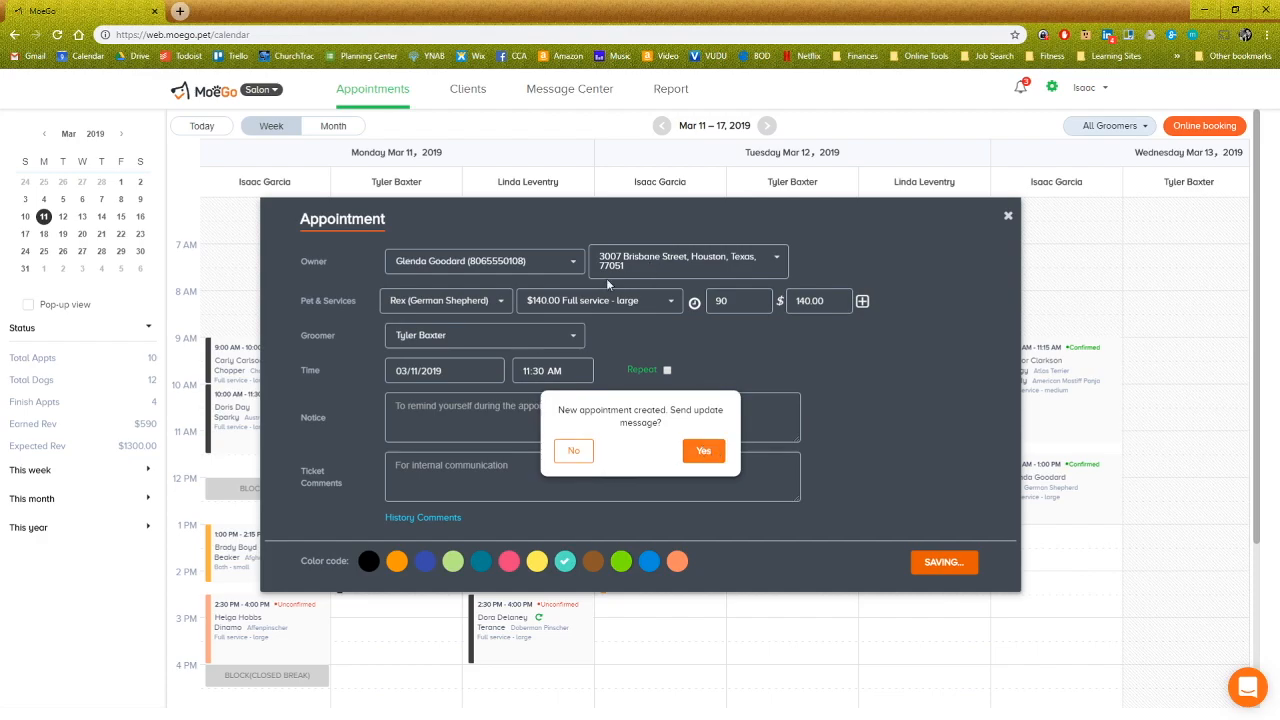
left_click(573, 451)
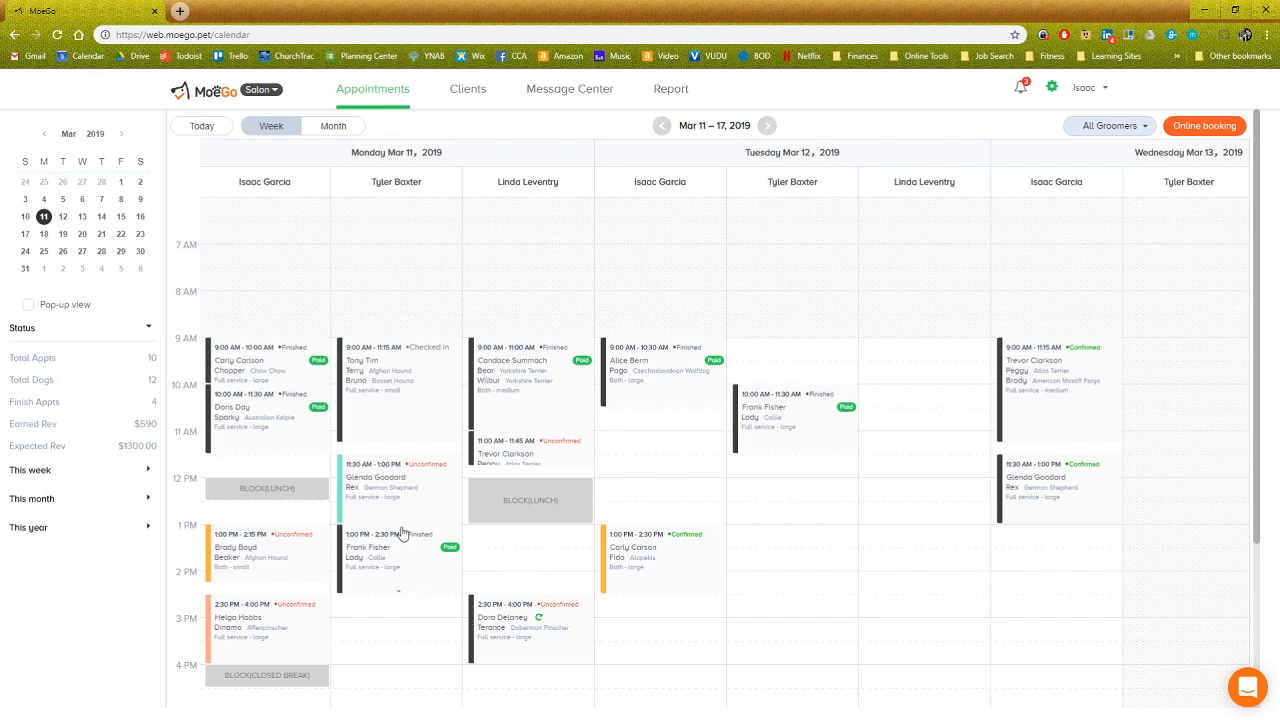
Reschedule Rex's Monday appointment to 1:00 PM with the third groomer, without sending an update message.
left_click_drag(374, 489, 519, 565)
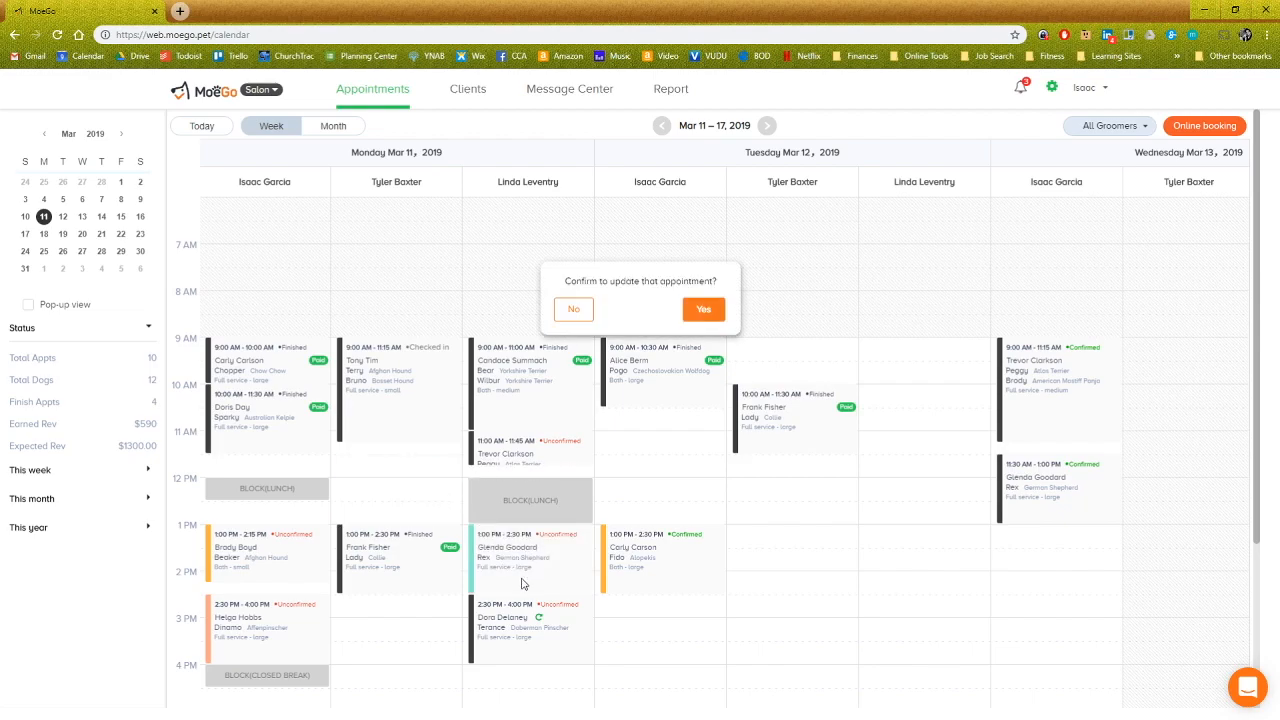
left_click(703, 312)
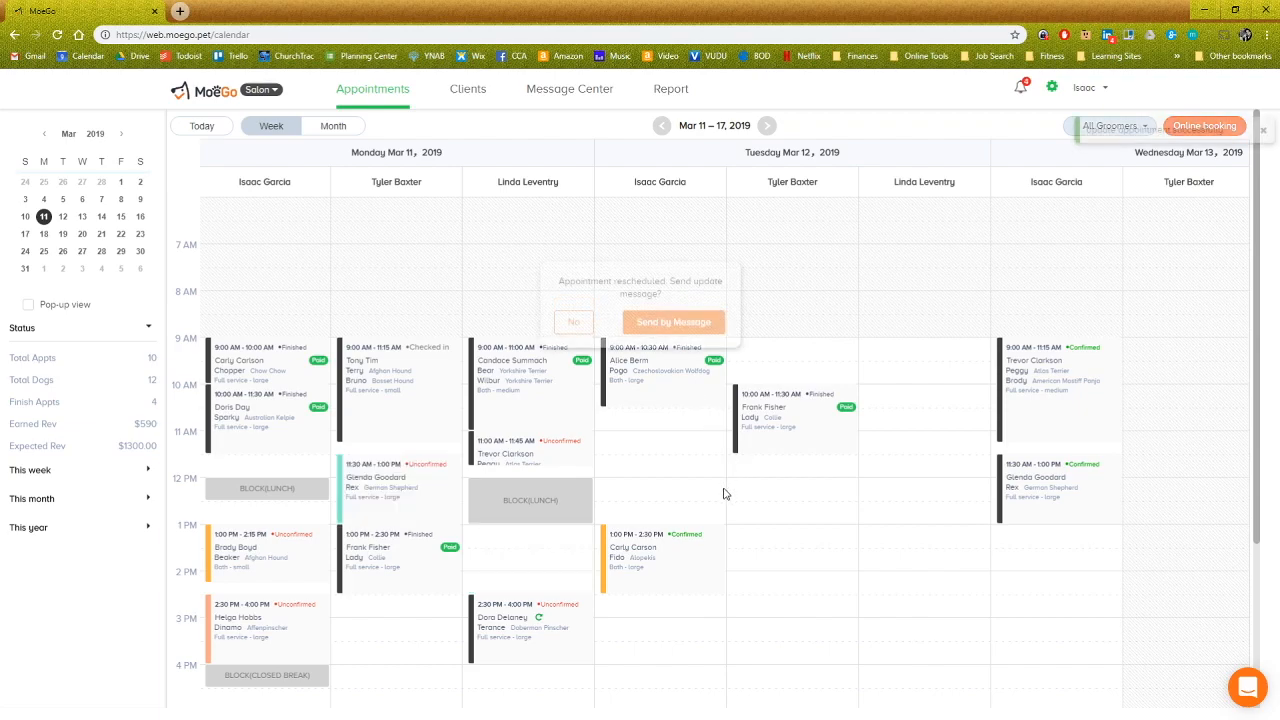
left_click(574, 324)
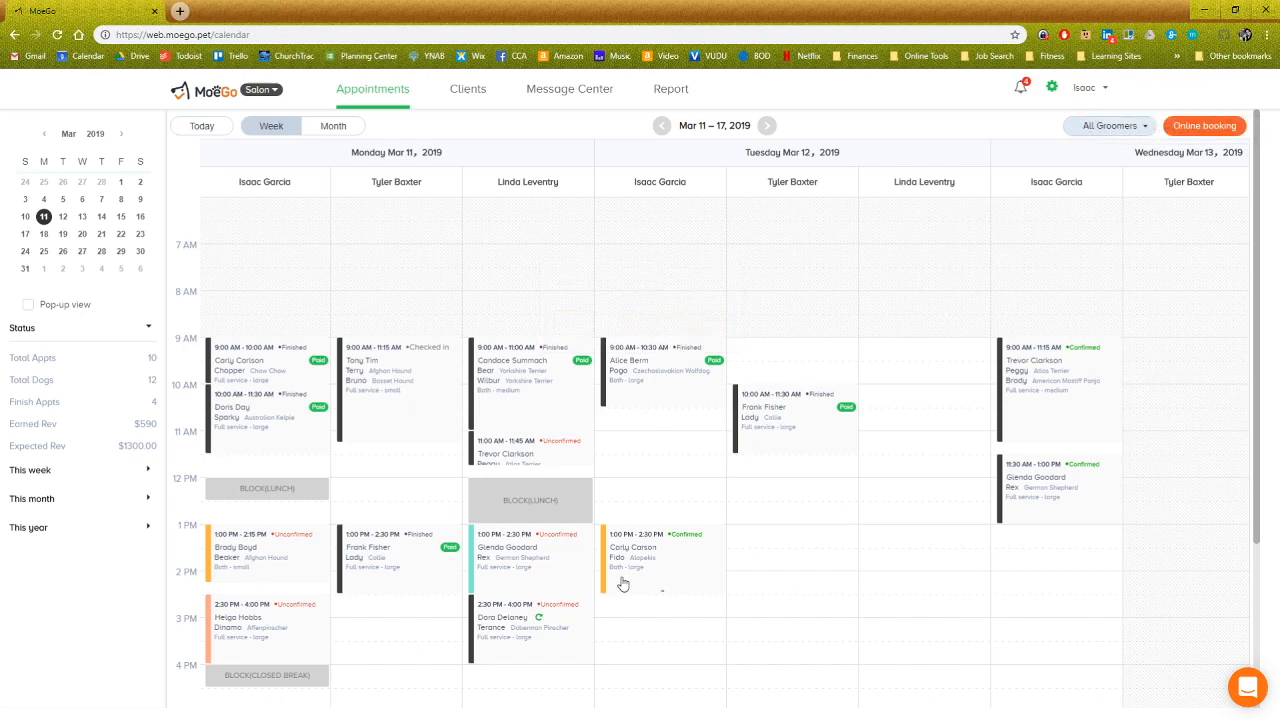
Mark Rex's 1:00 PM Monday appointment as confirmed and close its details.
left_click(570, 563)
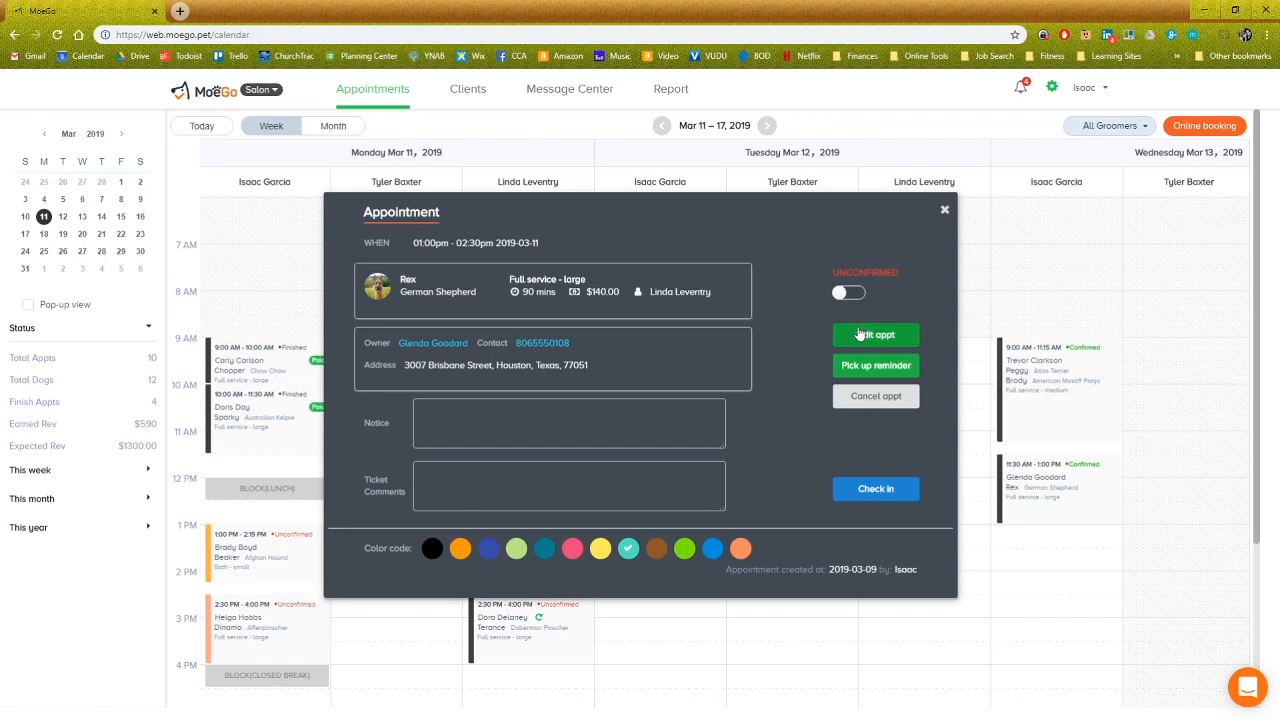
left_click(848, 294)
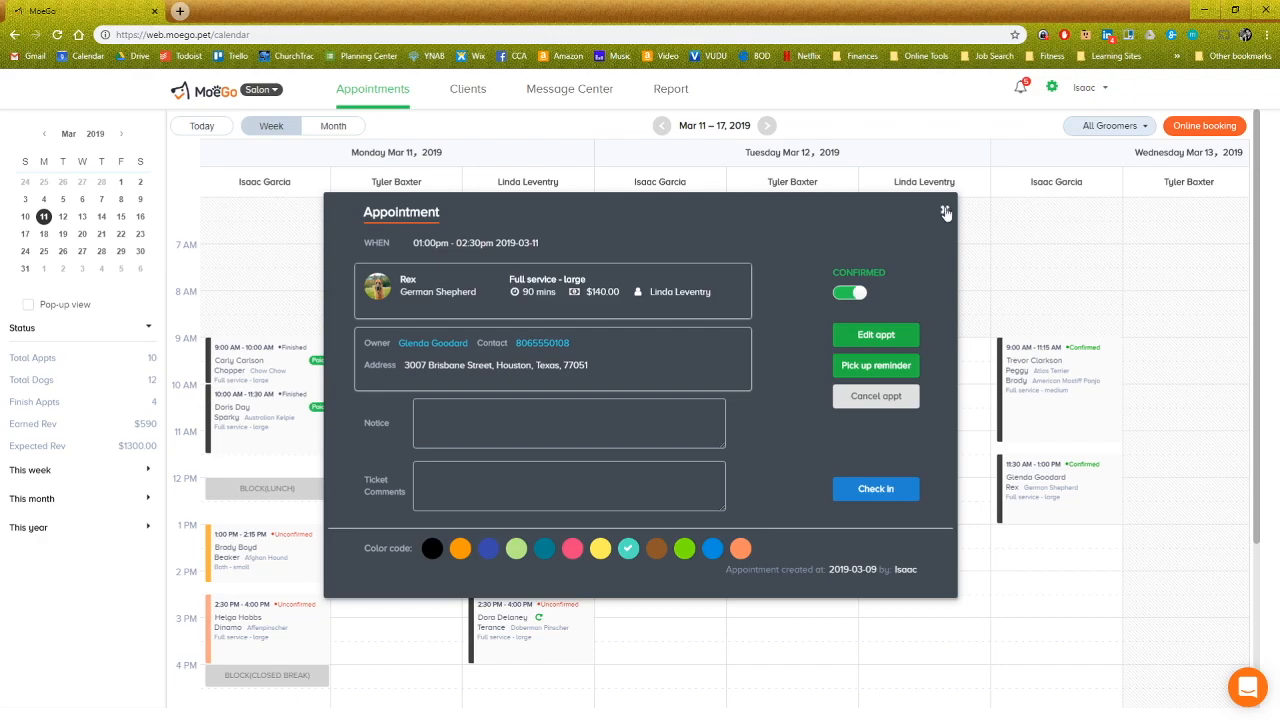
left_click(945, 213)
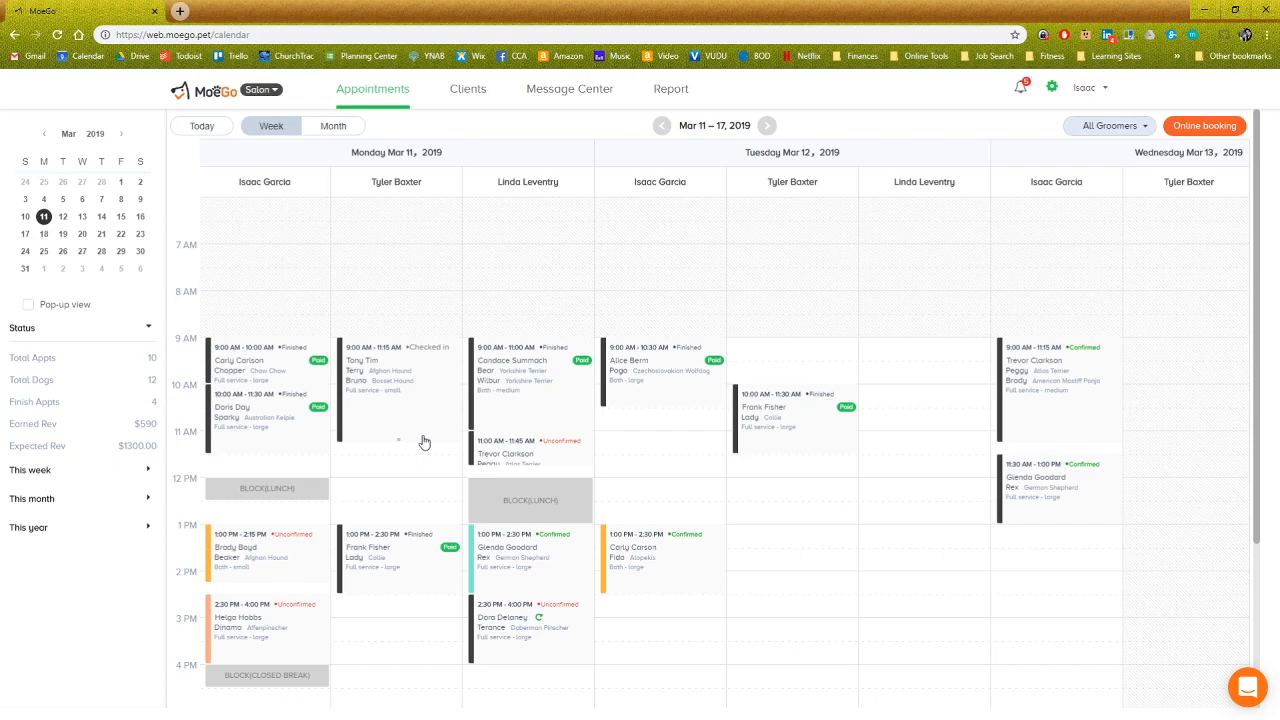
Extend the Monday 9:00 AM appointment for Terry and Bruno to end at 11:45 AM.
left_click_drag(399, 442, 417, 474)
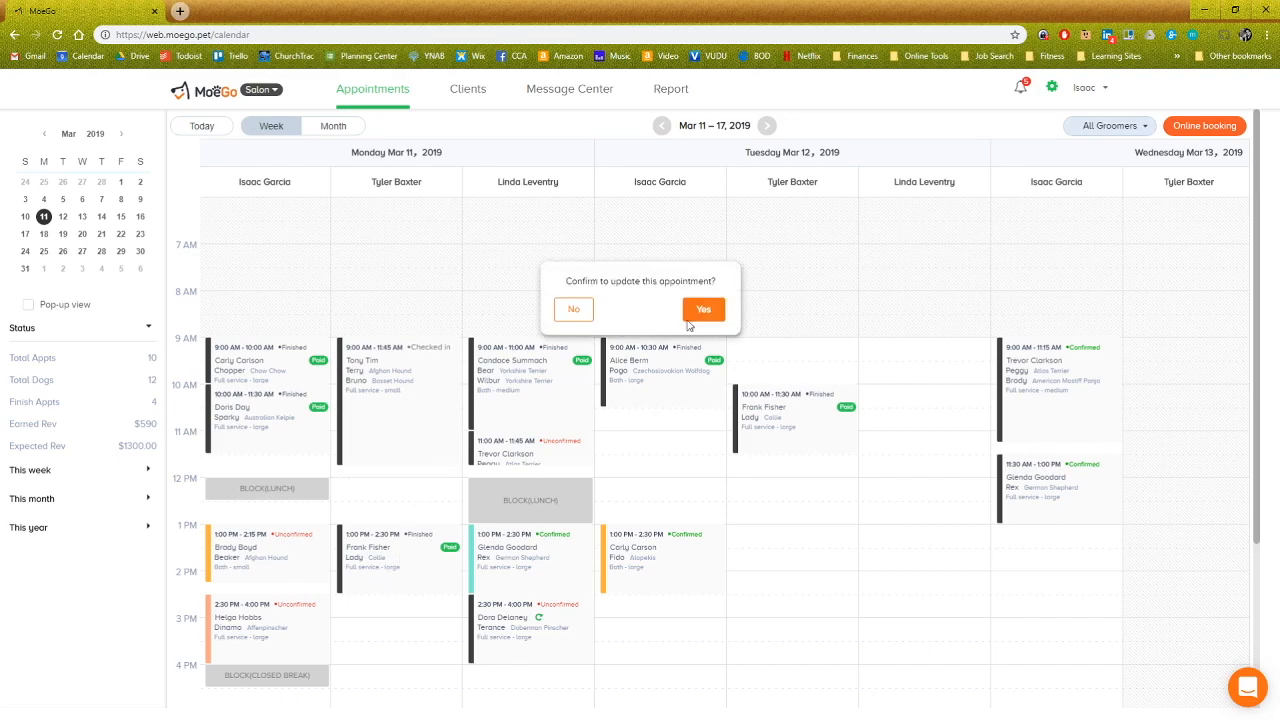
left_click(701, 311)
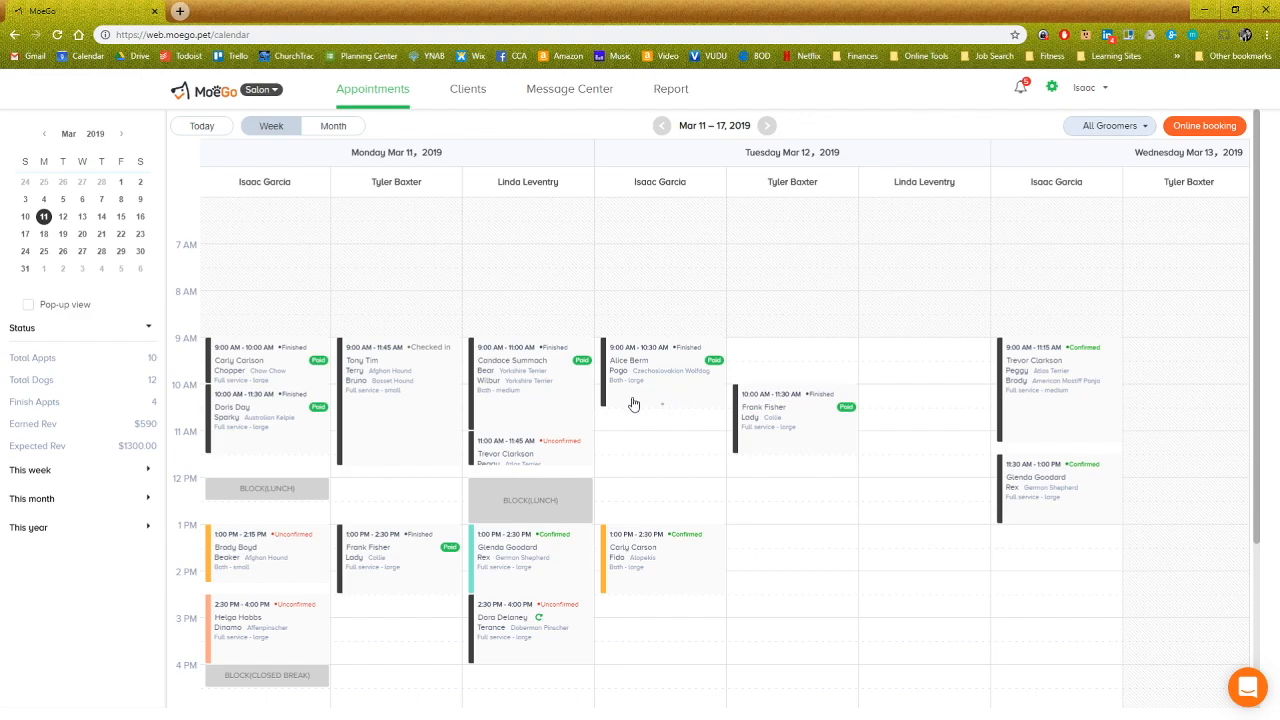
Move Lady's Tuesday appointment to 9:00 AM with the same groomer, without sending an update message.
left_click_drag(809, 431, 805, 388)
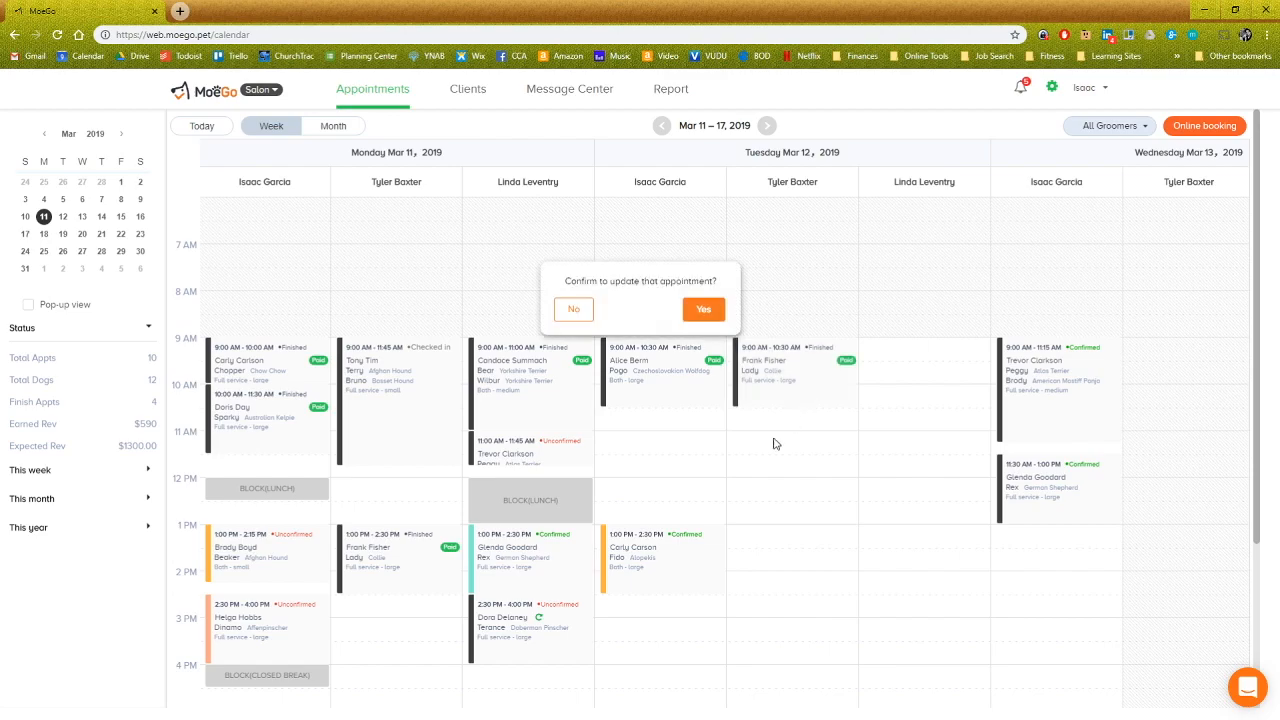
left_click(704, 318)
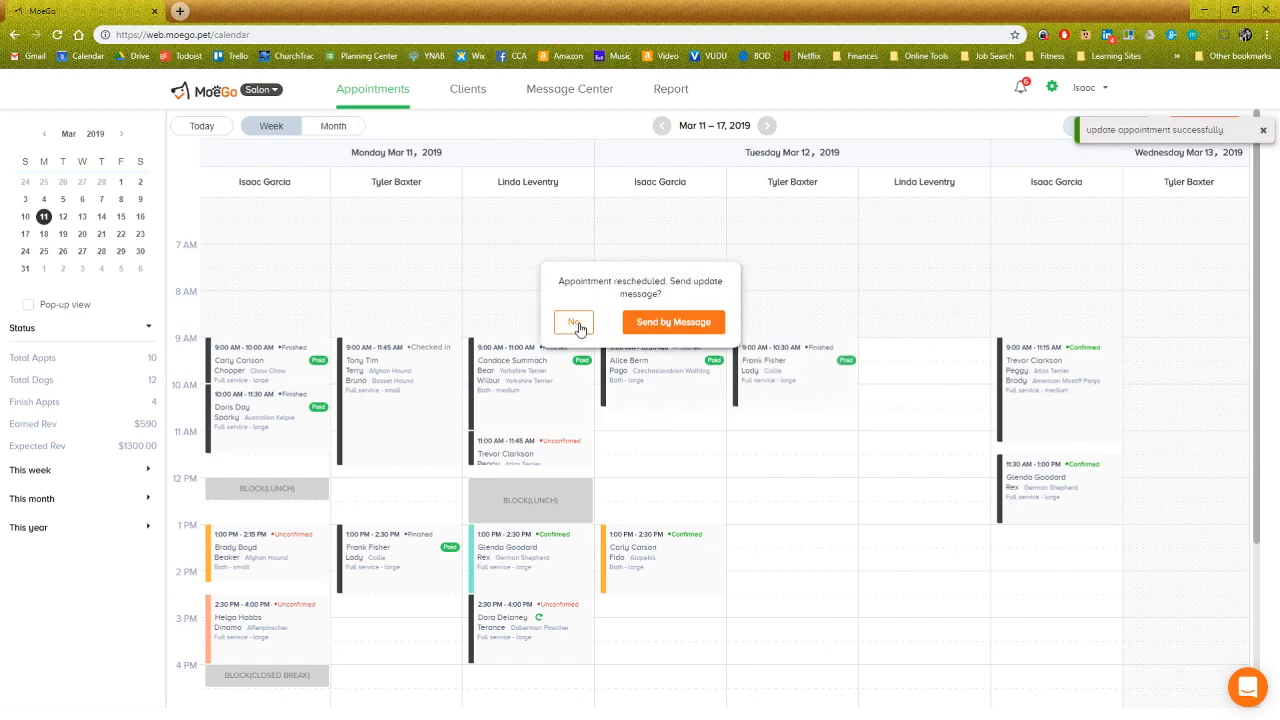
left_click(576, 324)
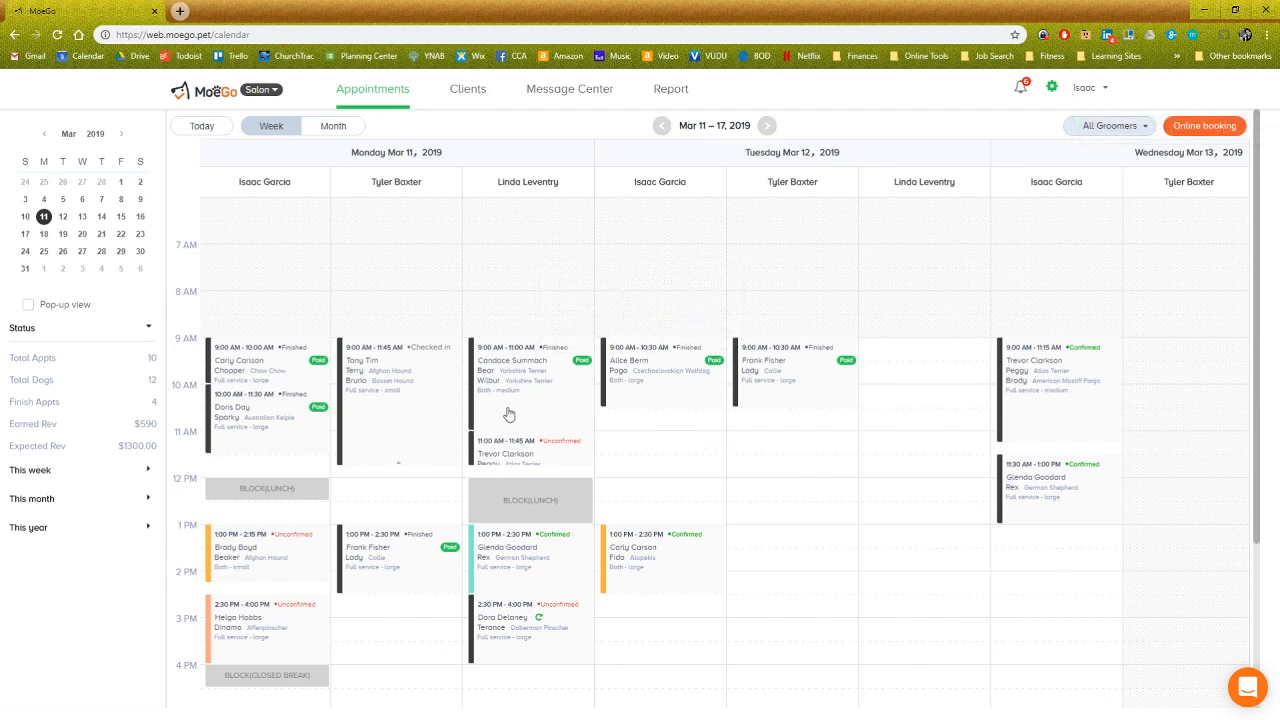
Turn on Pop-up view to preview the details of several Monday appointments, and turn it off again.
left_click(28, 306)
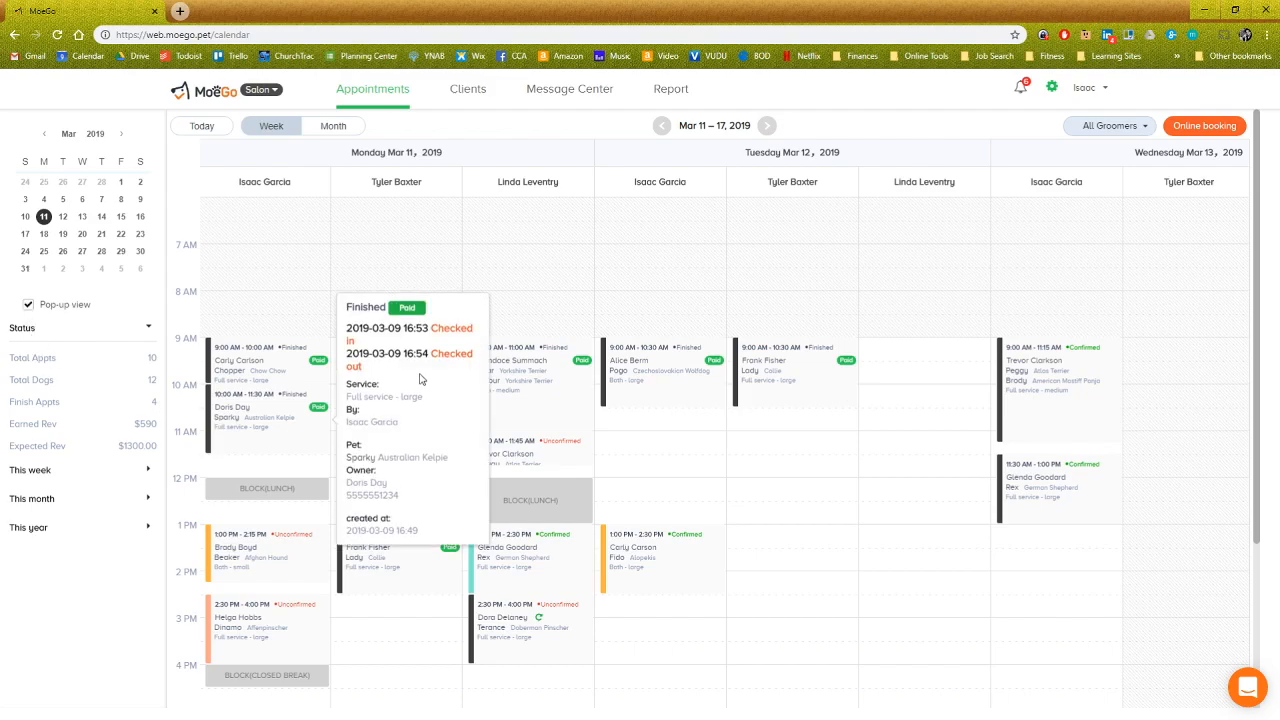
mouse_move(537, 384)
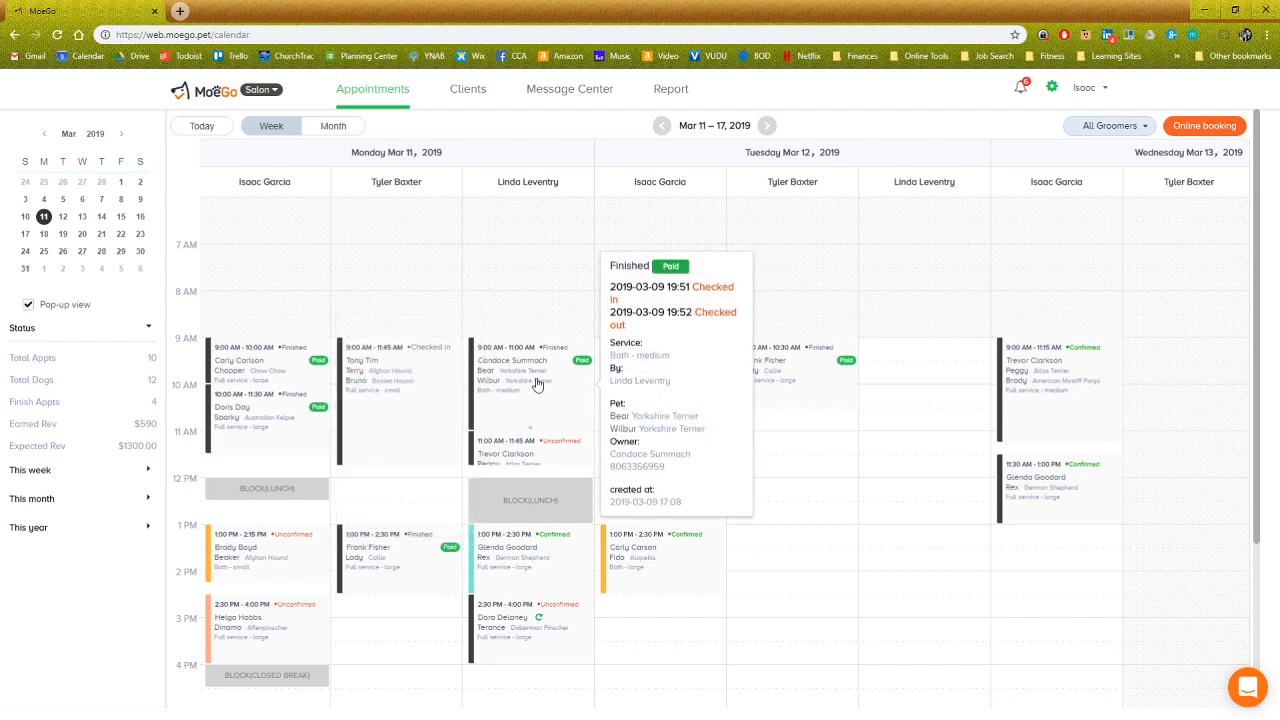
mouse_move(542, 541)
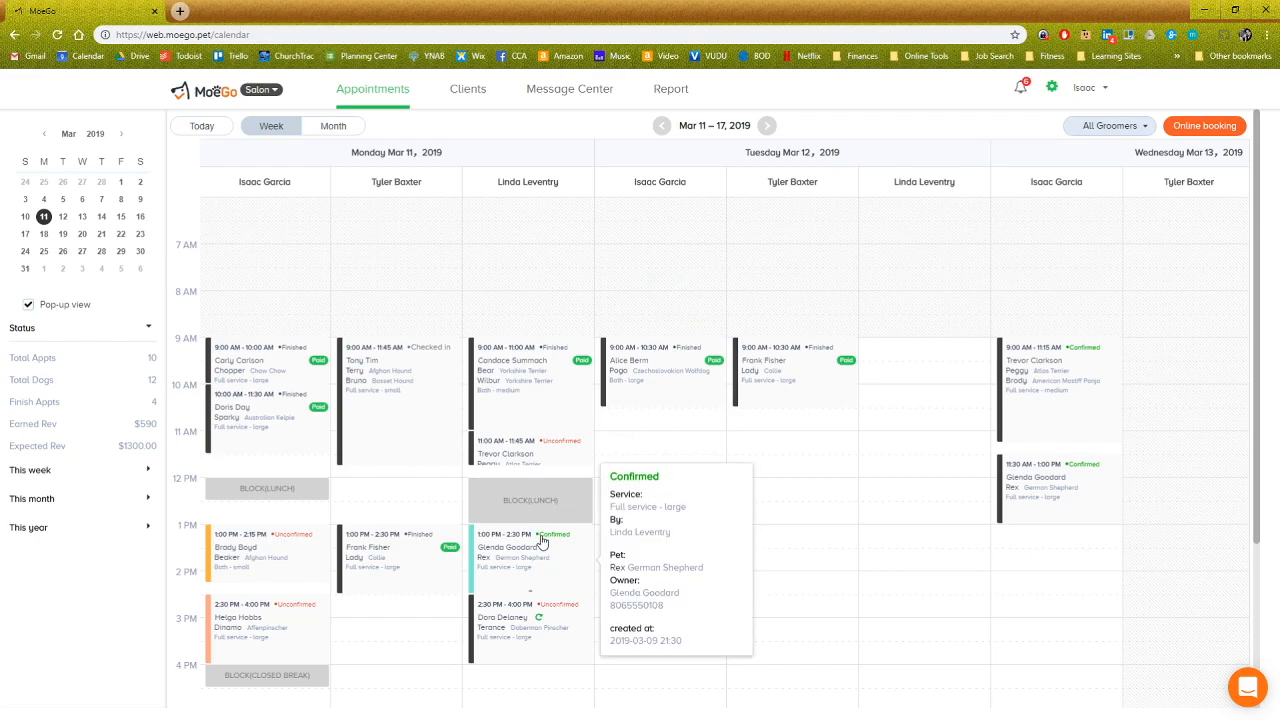
mouse_move(403, 553)
mouse_move(405, 413)
mouse_move(296, 422)
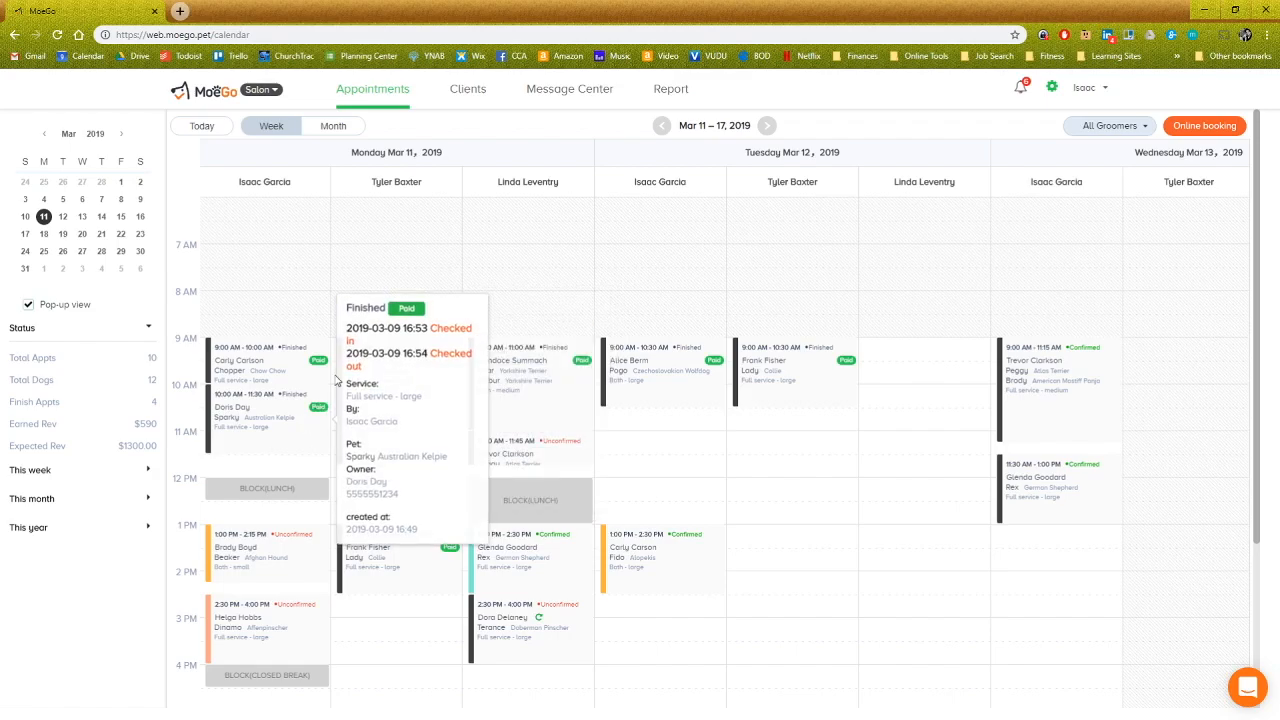
mouse_move(287, 376)
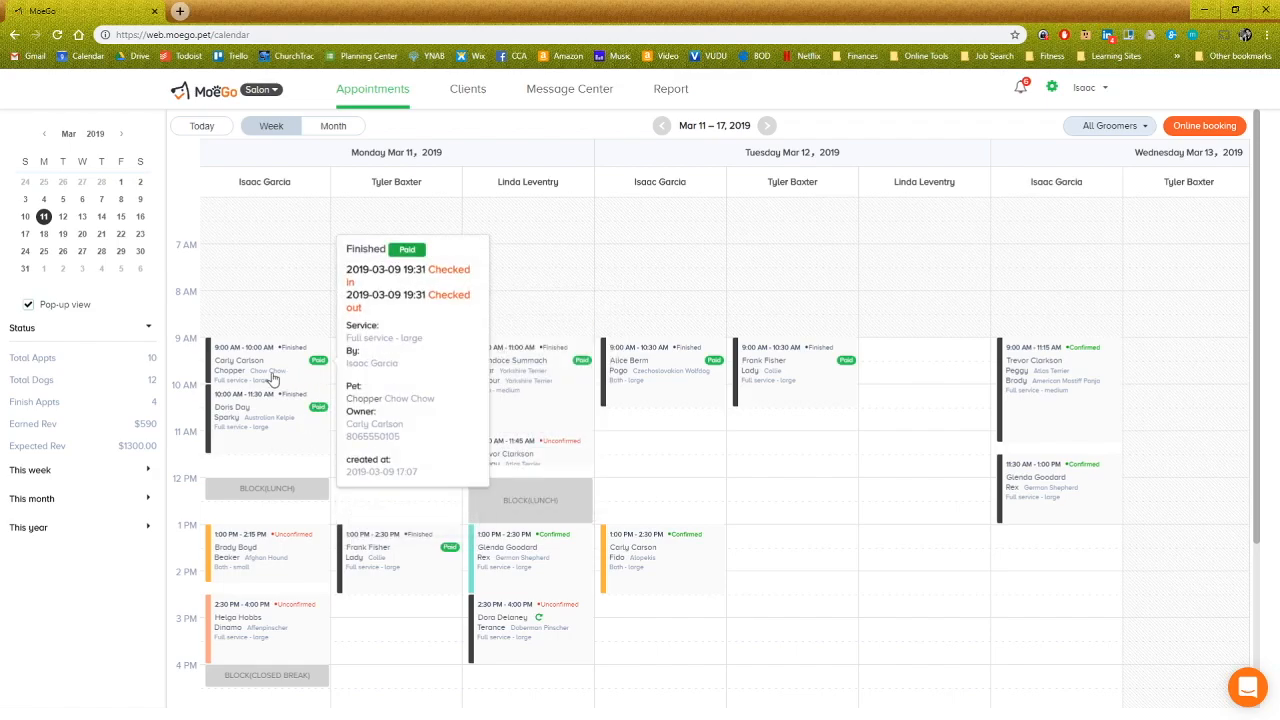
left_click(28, 304)
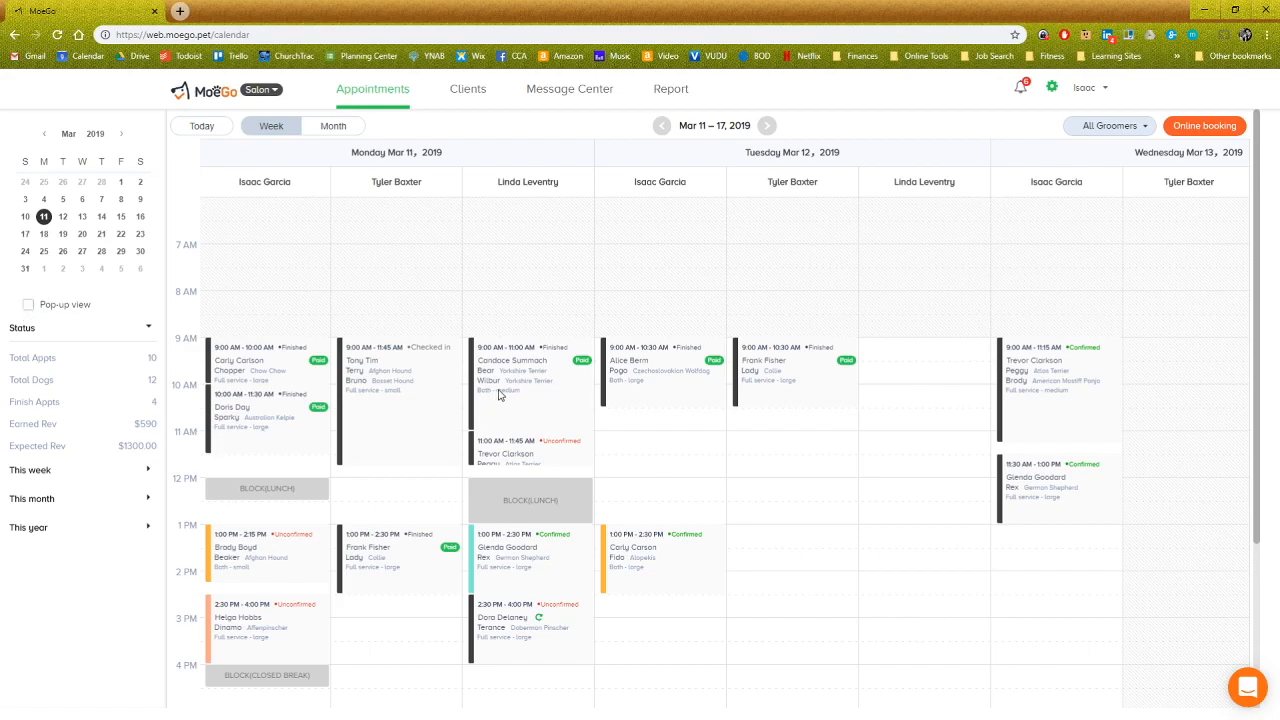
Review the details of Lady's finished 9:00 AM Tuesday appointment and close them.
left_click(771, 393)
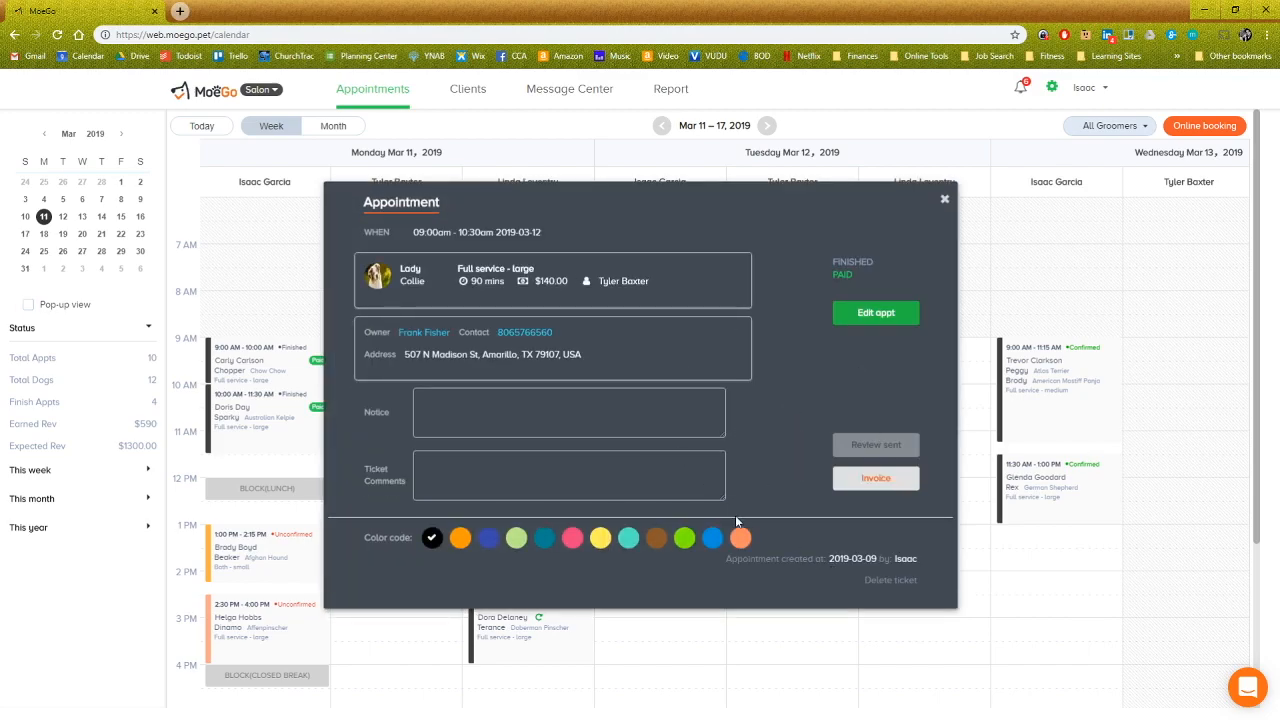
left_click(945, 204)
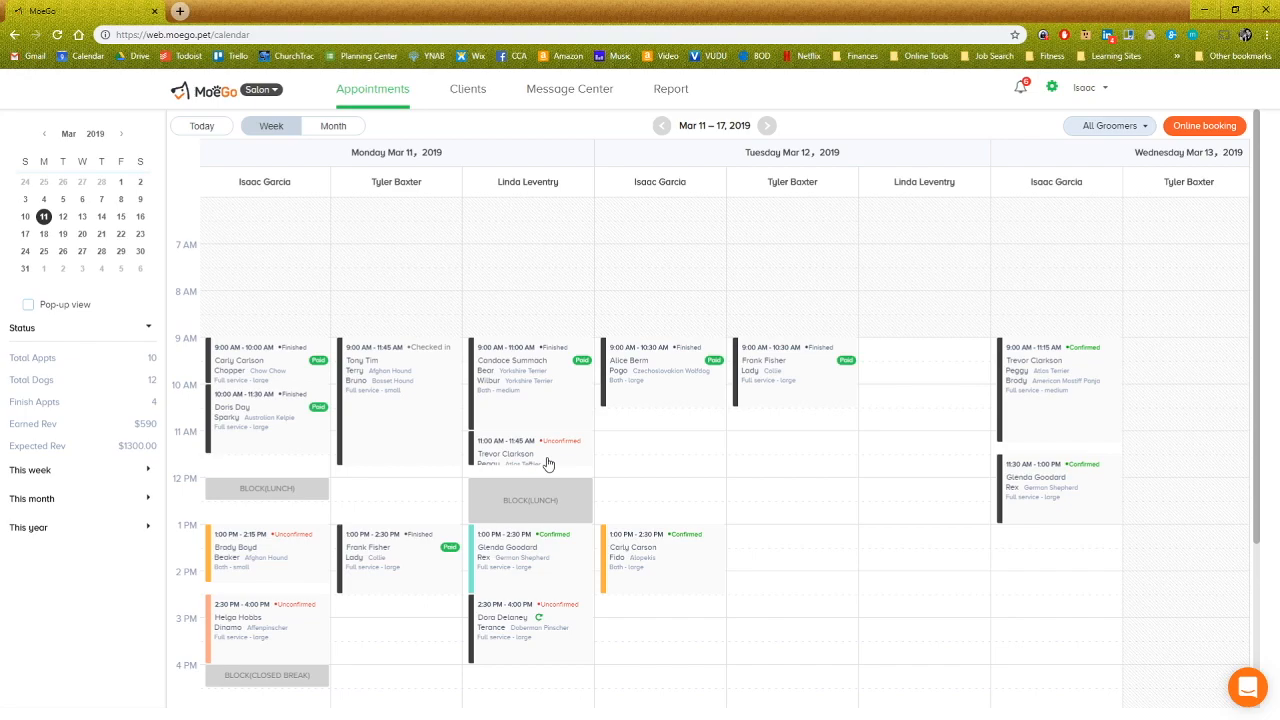
Check in Rex's confirmed 1:00 PM Monday appointment and close its details.
left_click(563, 560)
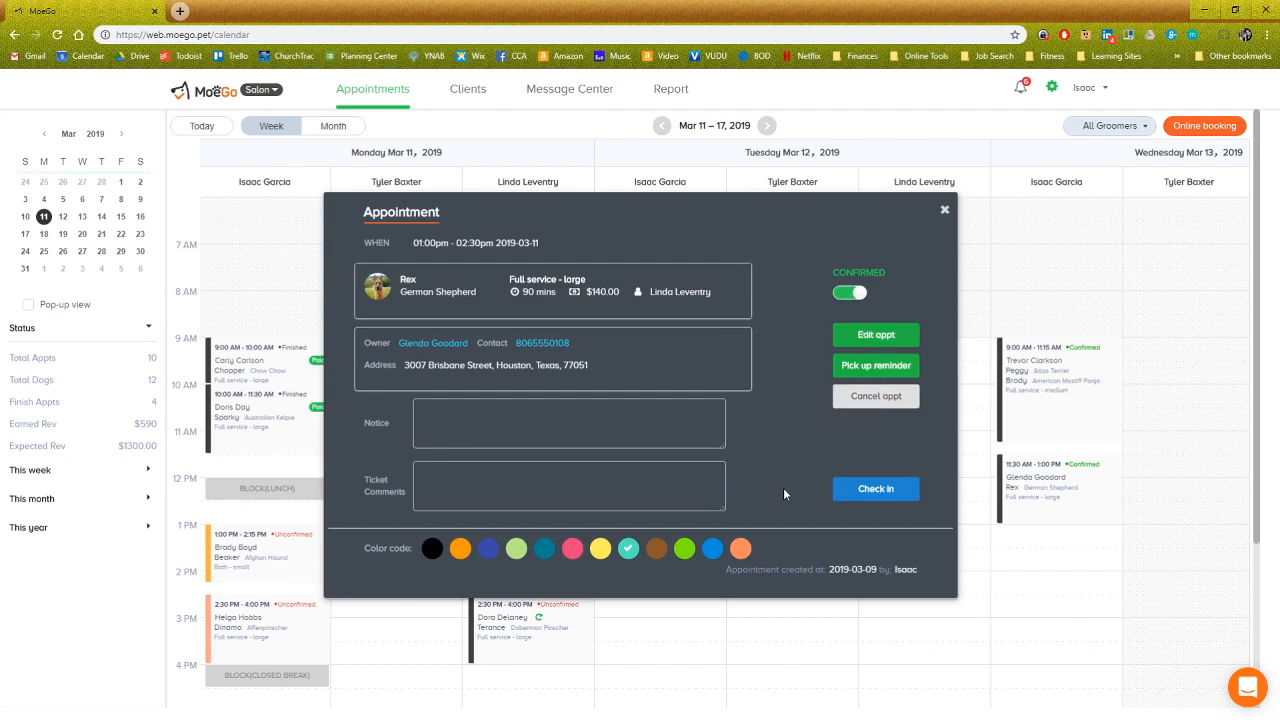
left_click(873, 491)
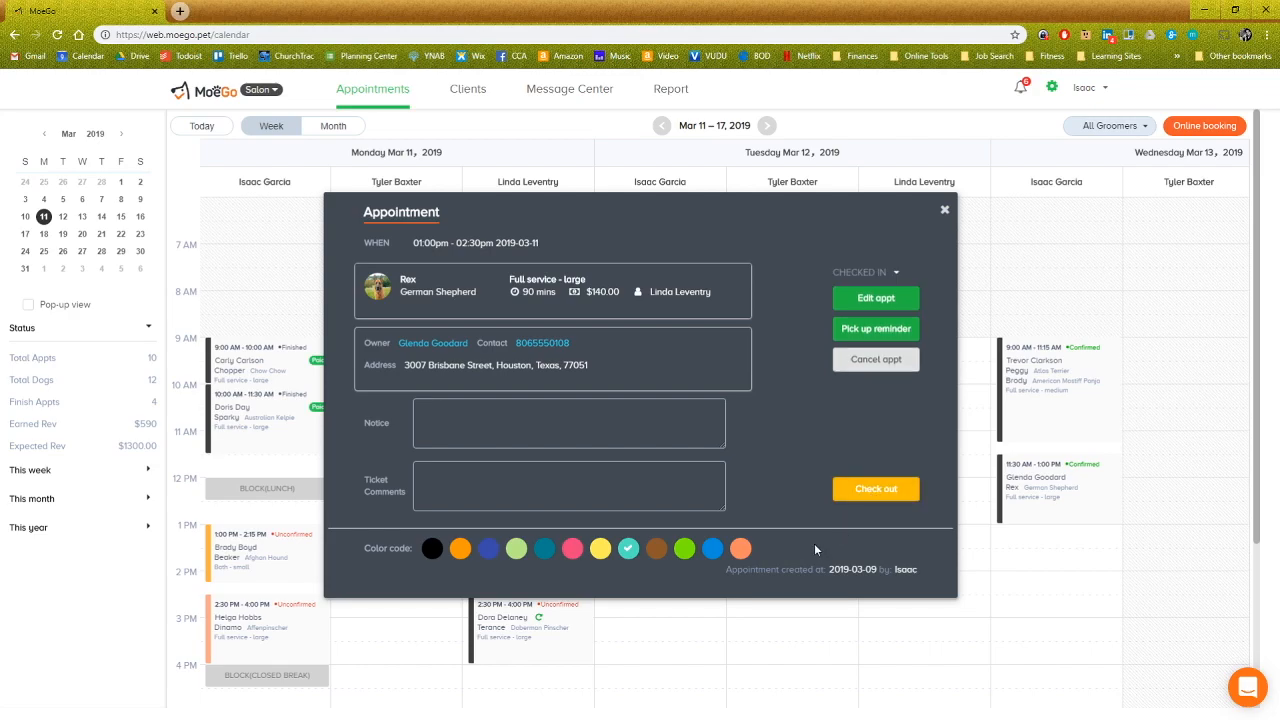
left_click(944, 210)
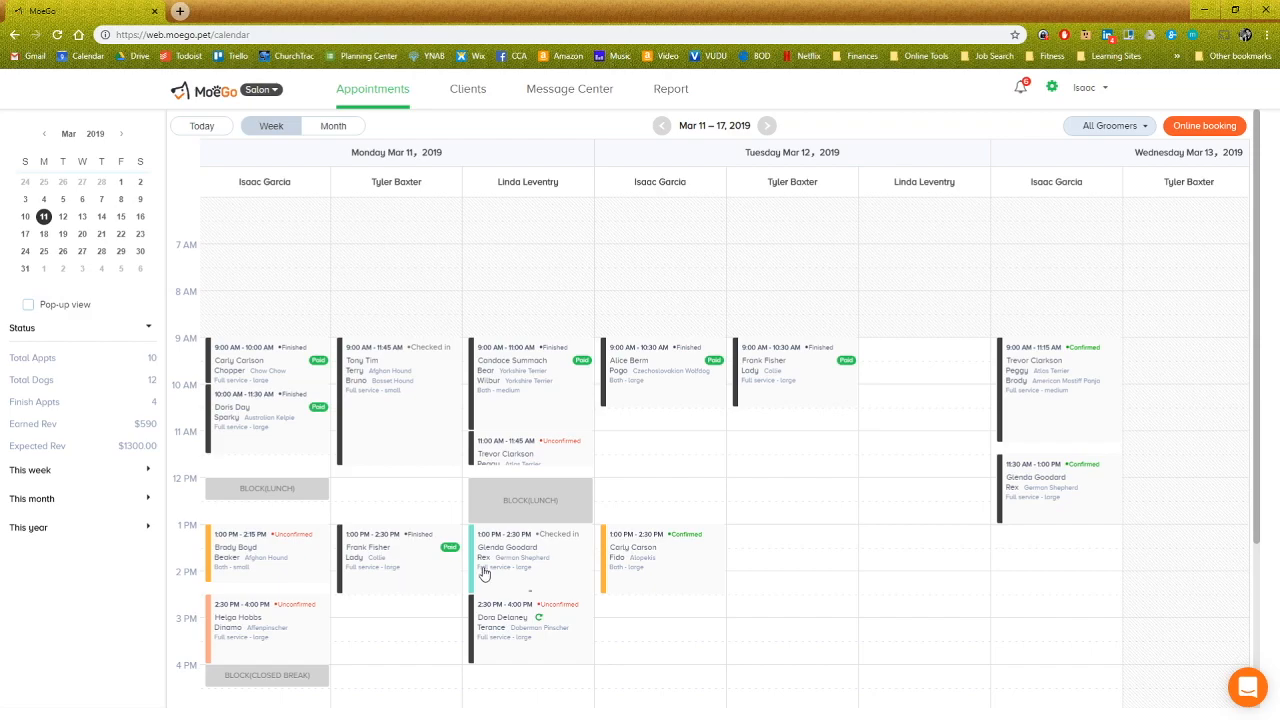
Begin checking out Rex's 1:00 PM Monday appointment, leaving the service selected and adding a dollar-based tip of 10.
left_click(576, 572)
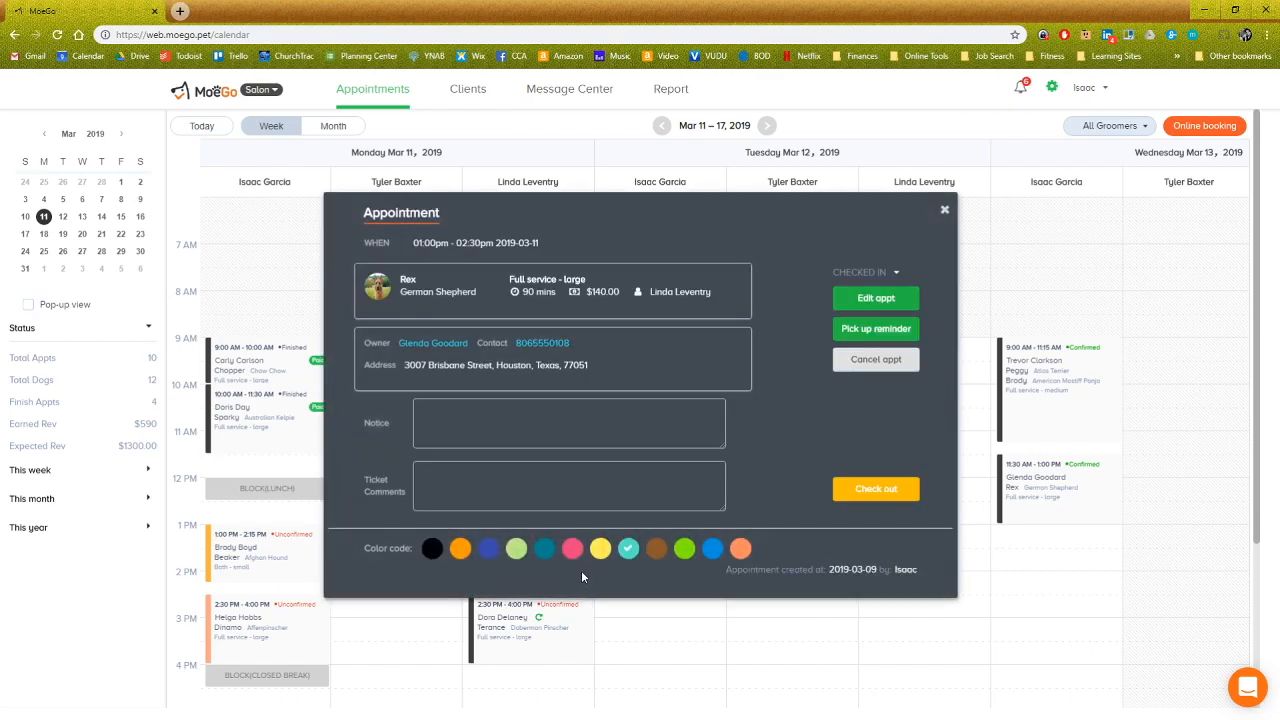
left_click(877, 489)
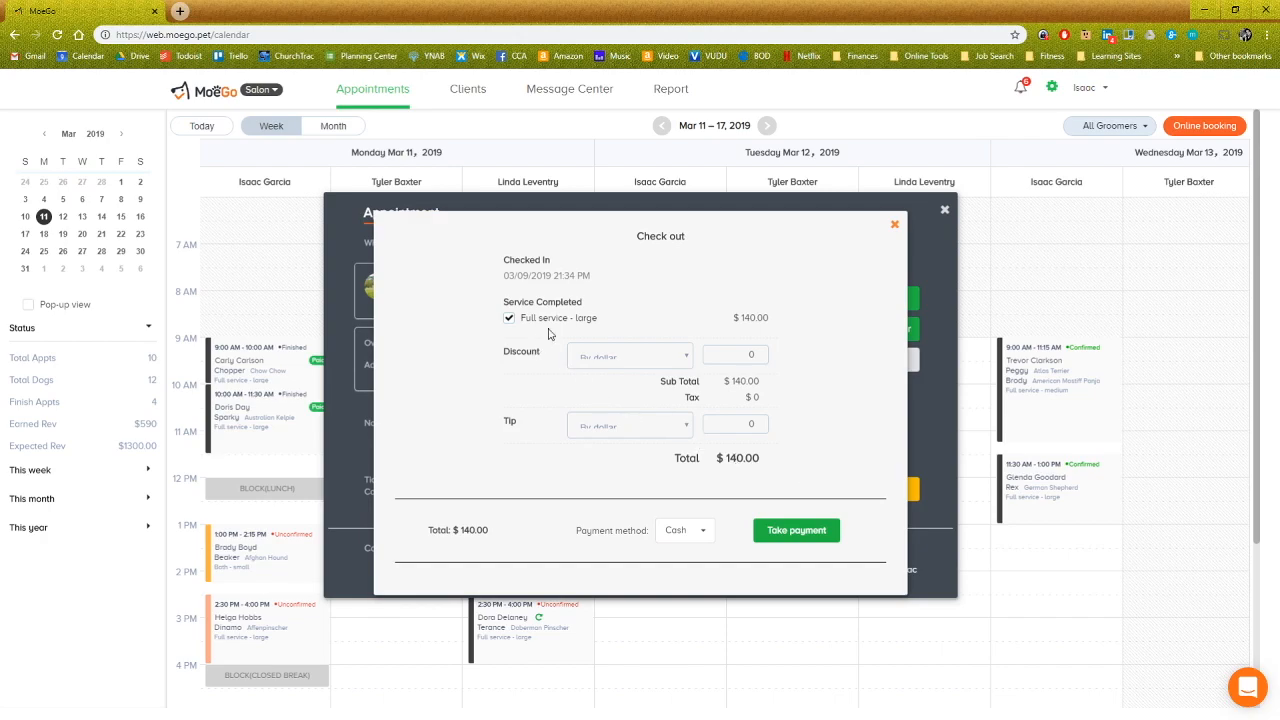
left_click_drag(741, 318, 785, 327)
left_click(625, 362)
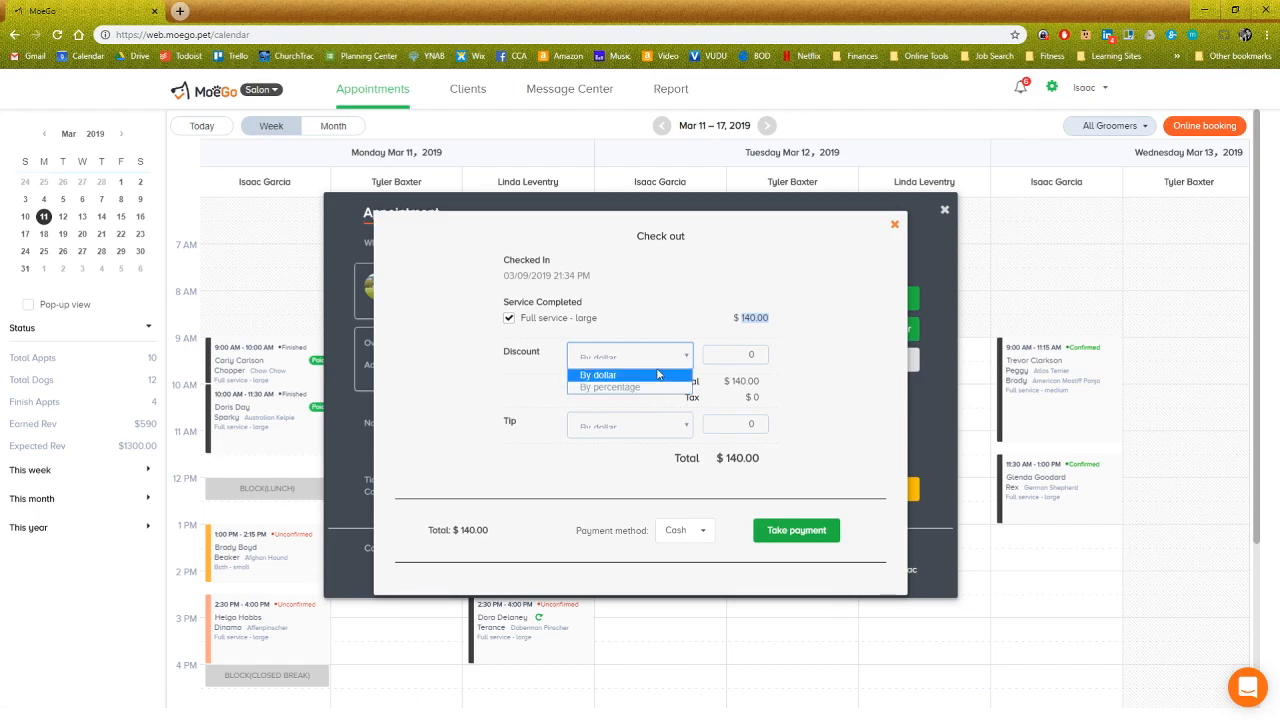
left_click(658, 430)
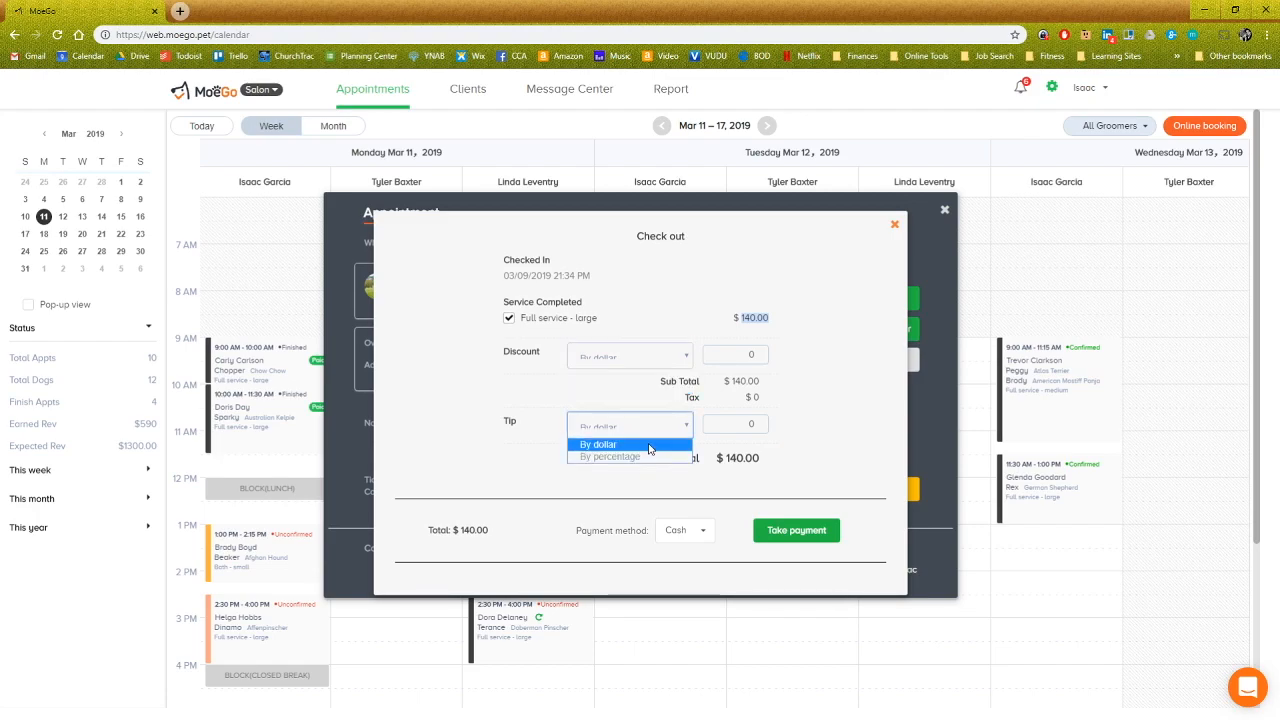
left_click(668, 446)
left_click_drag(732, 424, 780, 426)
type("10")
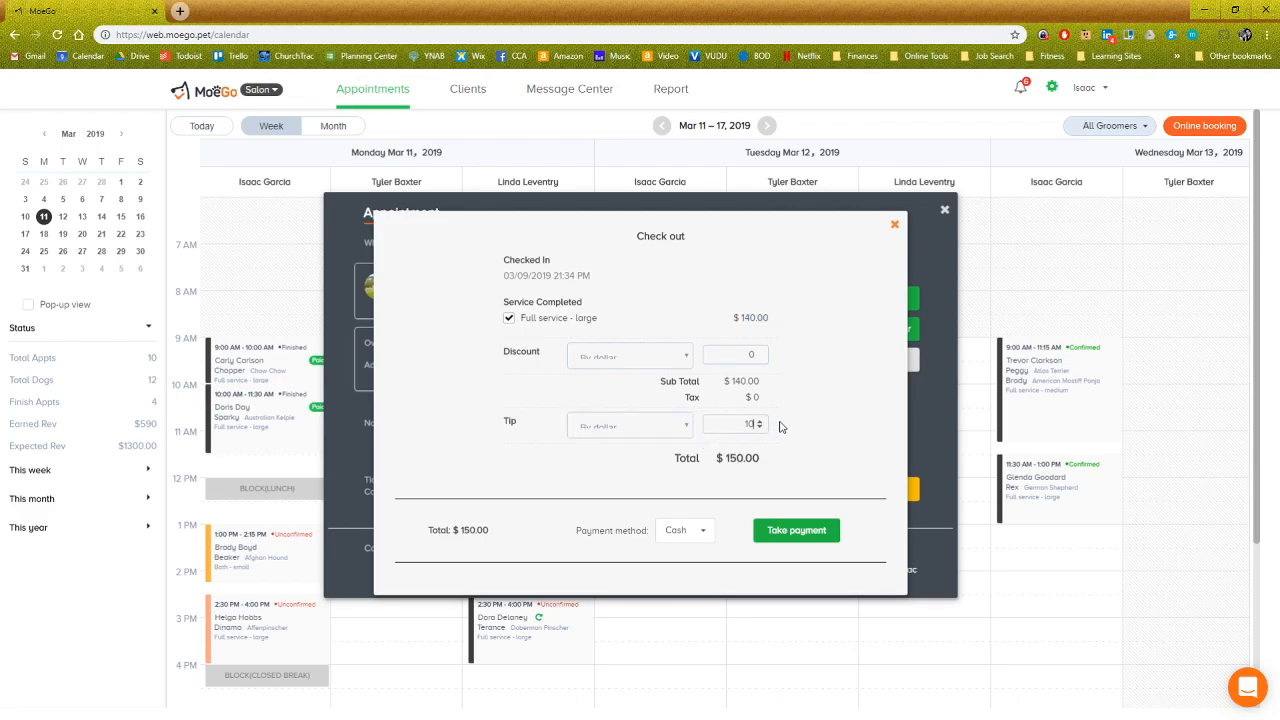
Take the payment for Rex's appointment with Cash as the payment method, and review and close its invoice.
left_click(702, 543)
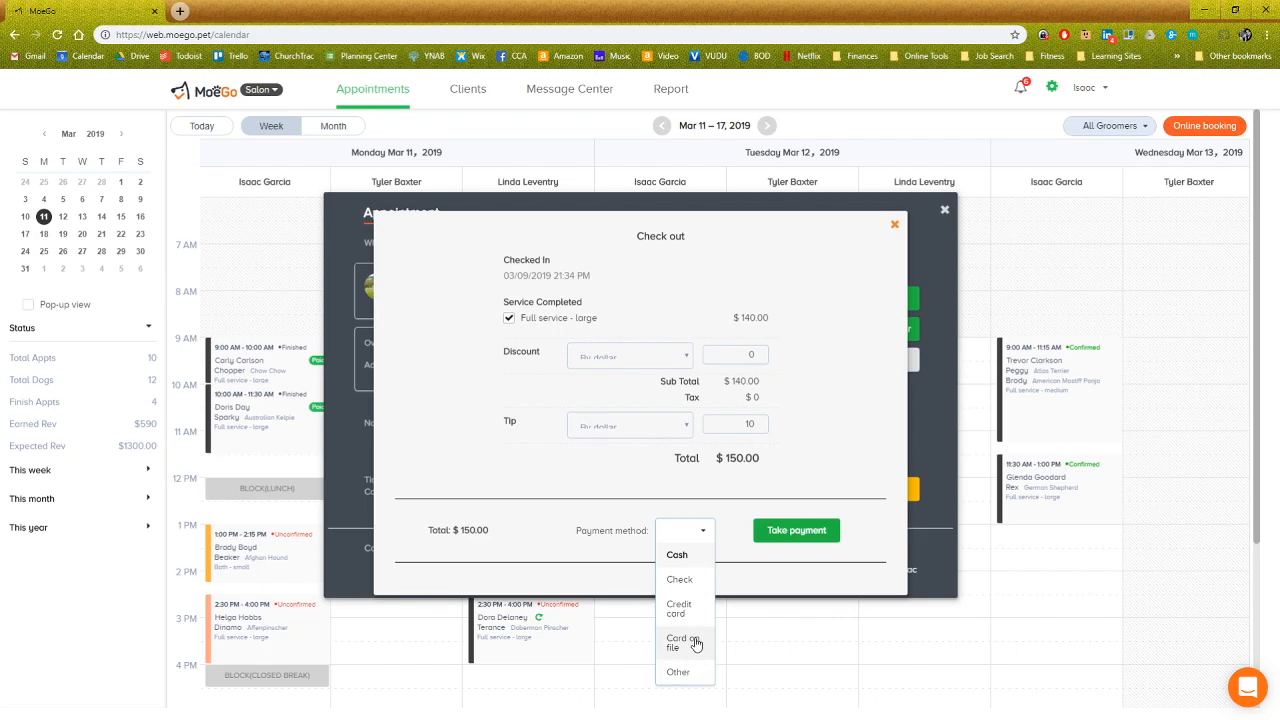
left_click(679, 556)
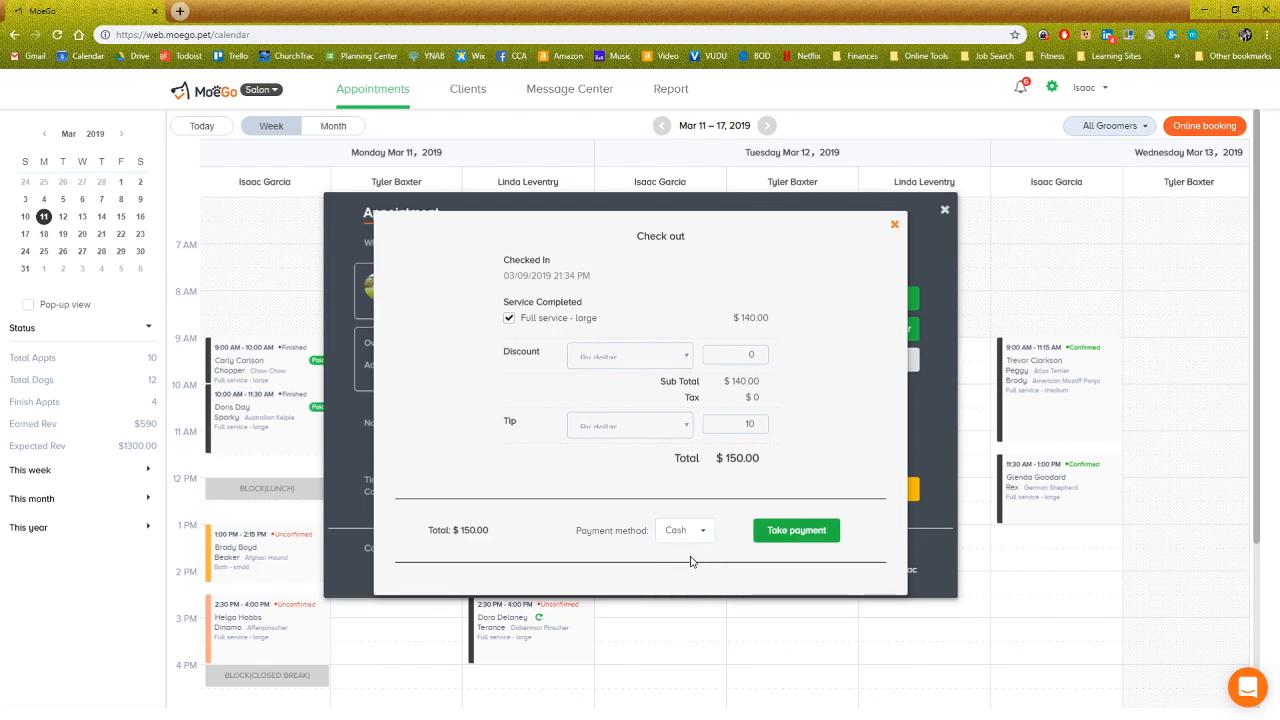
left_click(807, 533)
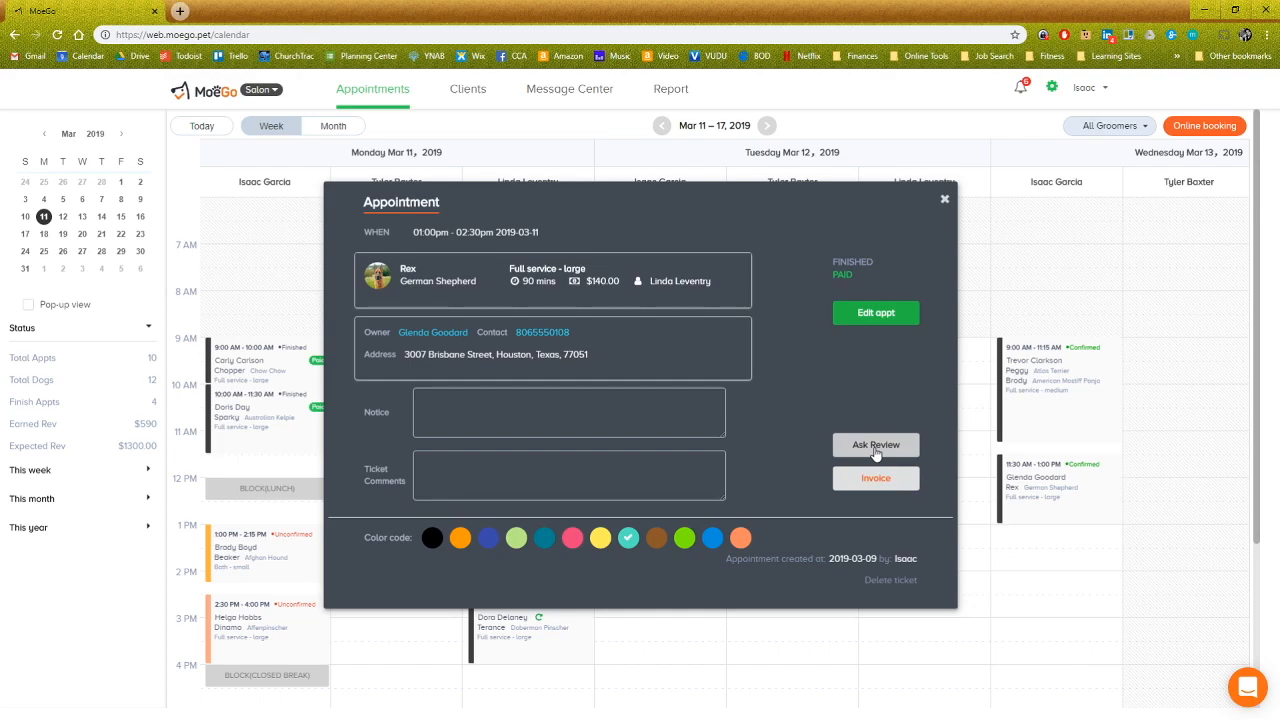
left_click(872, 483)
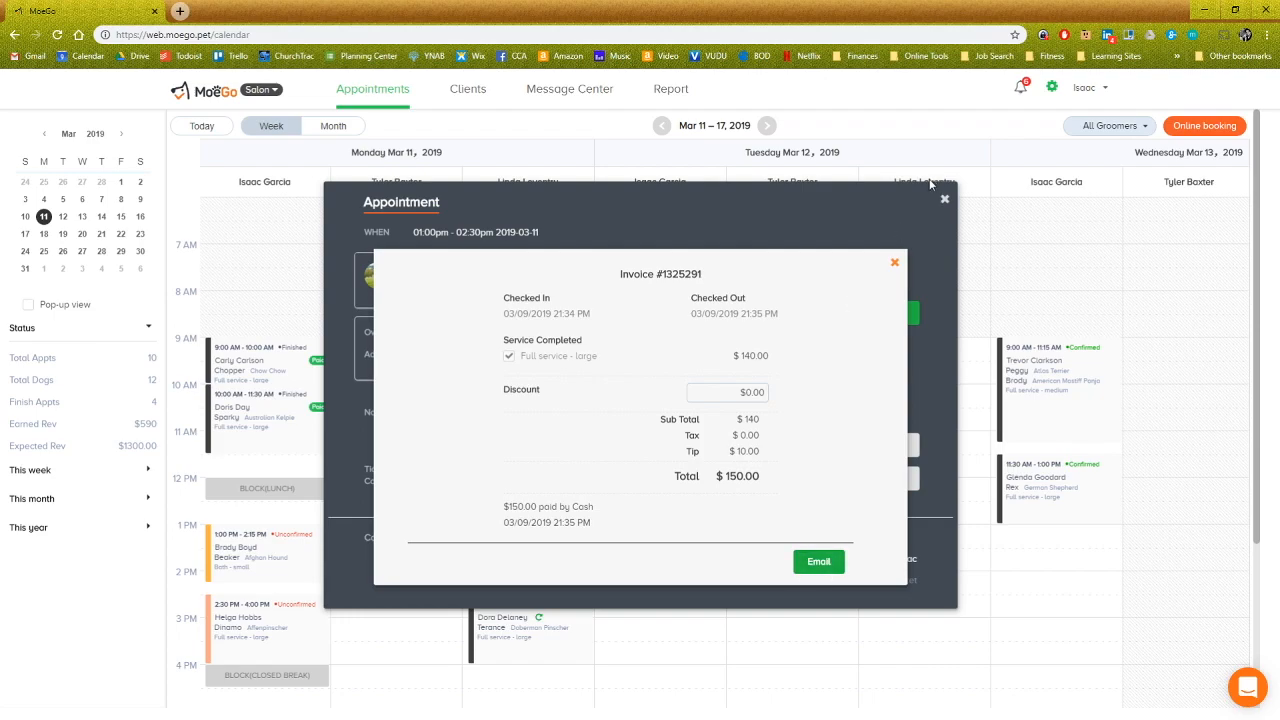
left_click(894, 266)
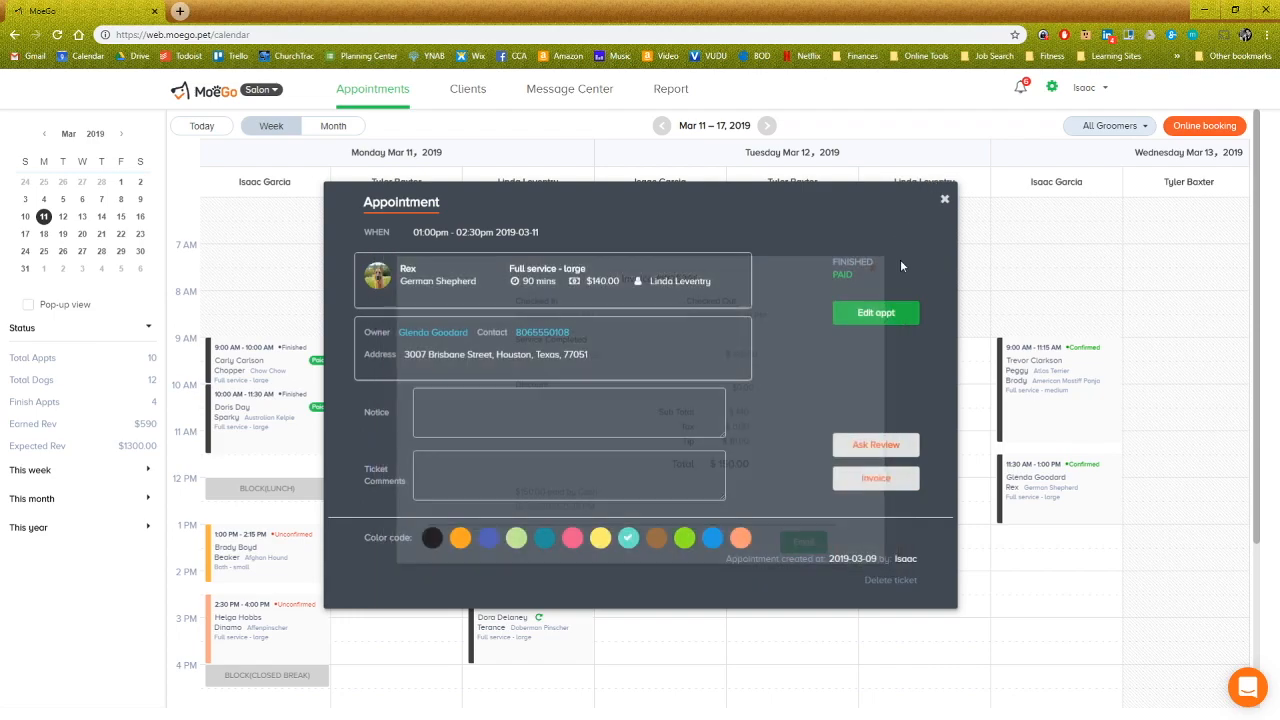